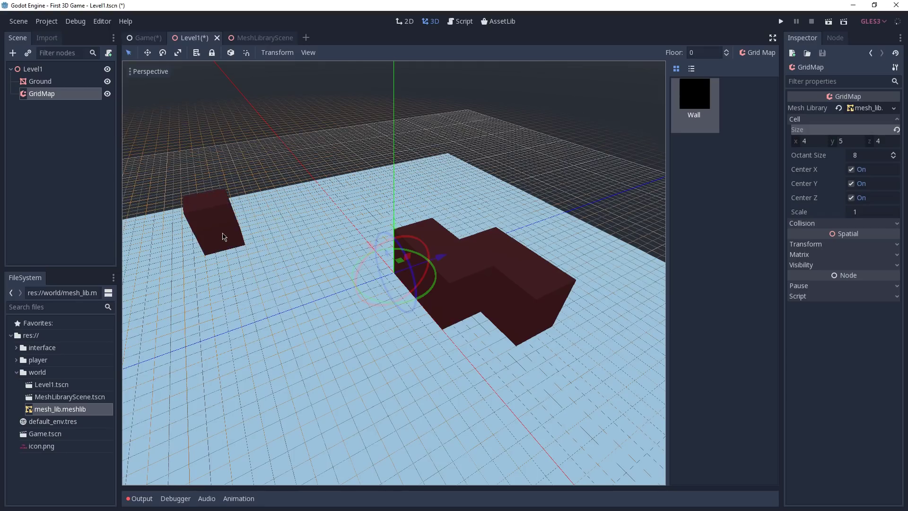
mouse_move(222, 236)
left_mouse_down()
mouse_move(304, 227)
mouse_move(332, 276)
mouse_move(355, 342)
mouse_move(276, 362)
left_mouse_up()
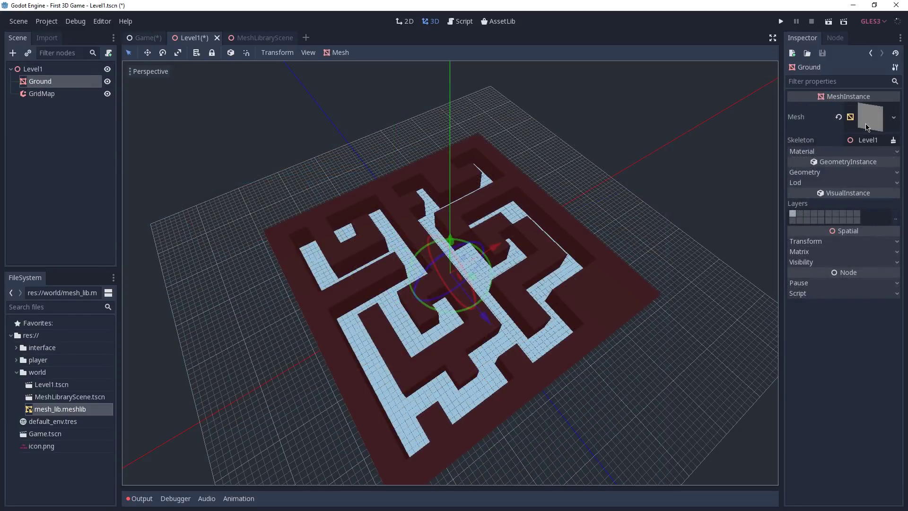
left_click(867, 126)
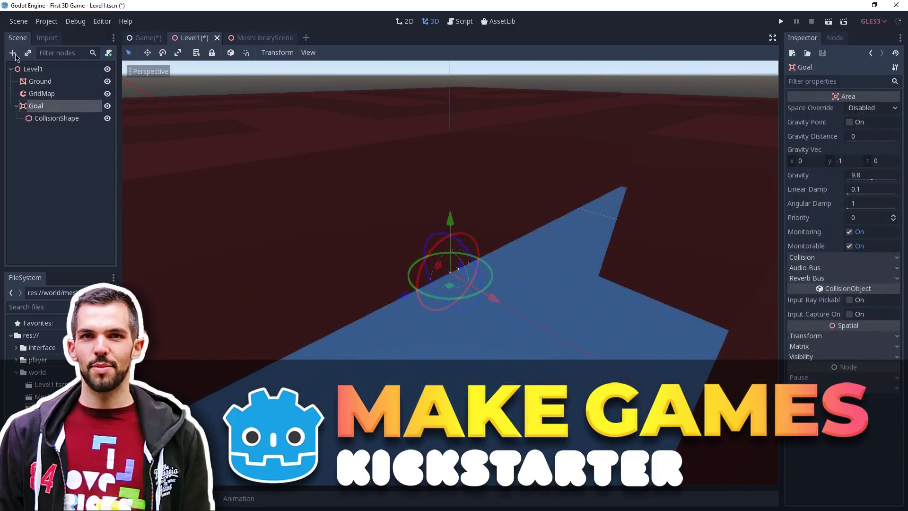
left_click(13, 53)
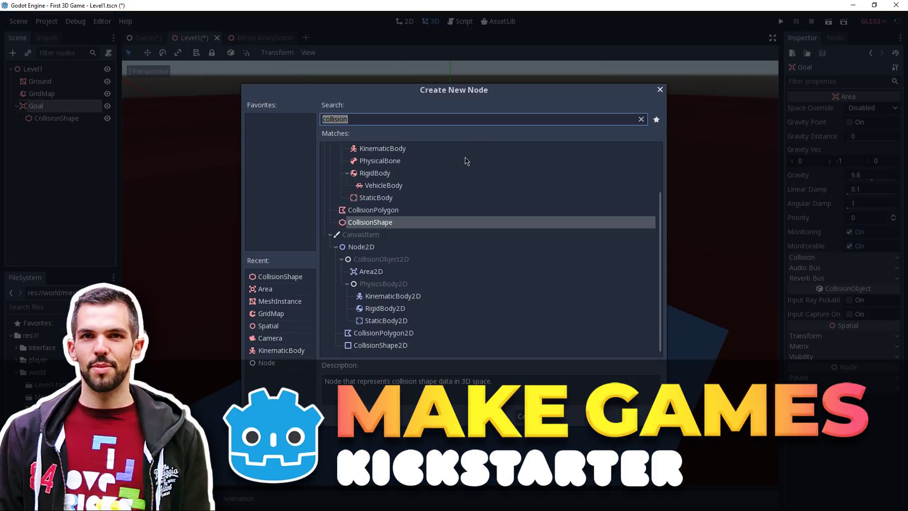
type("meshin")
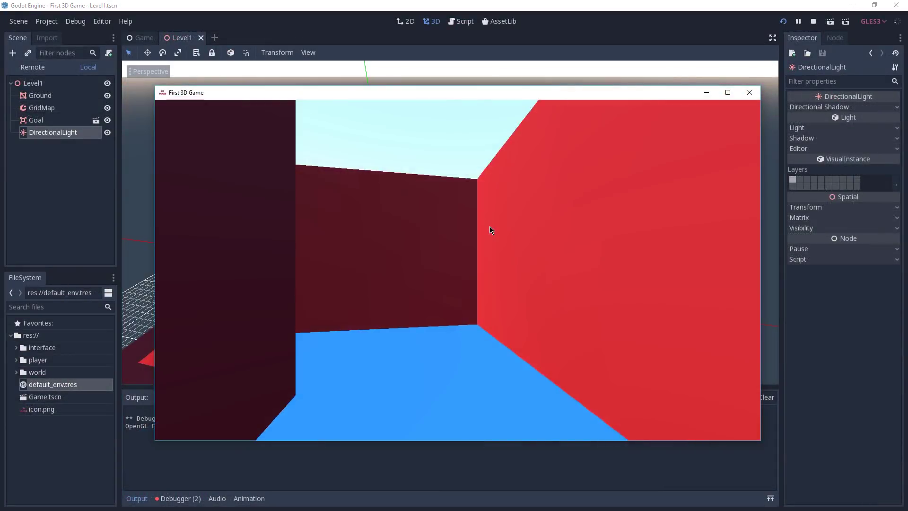
key("Up")
key("Right")
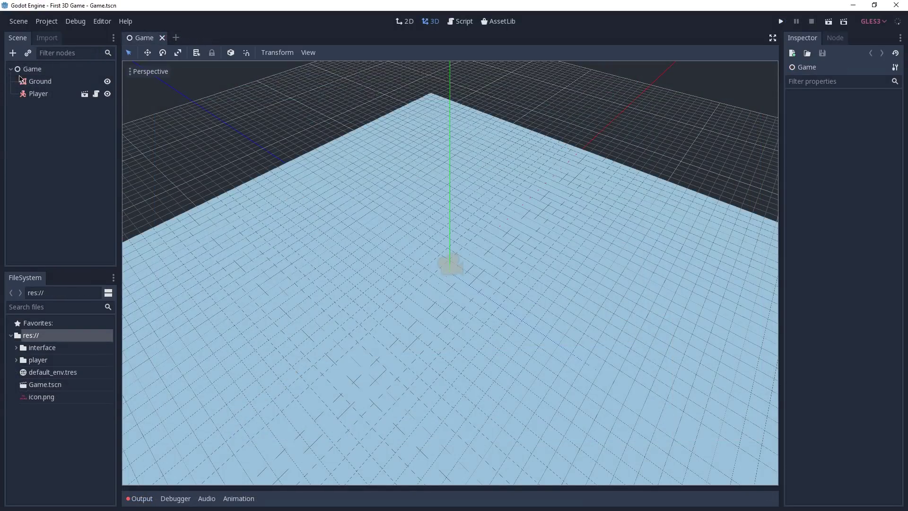
Add a Spatial node as a child of the Game root node.
left_click(49, 134)
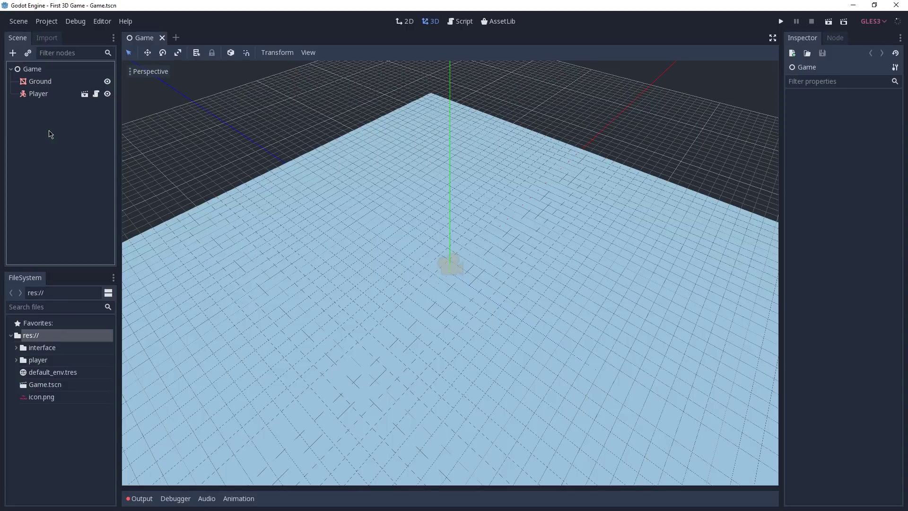
left_click(68, 70)
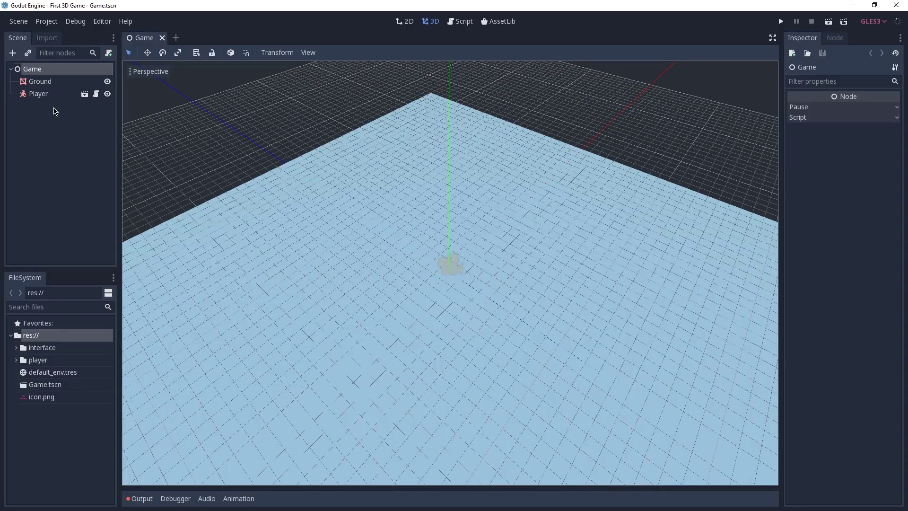
left_click(12, 53)
type("Spatial")
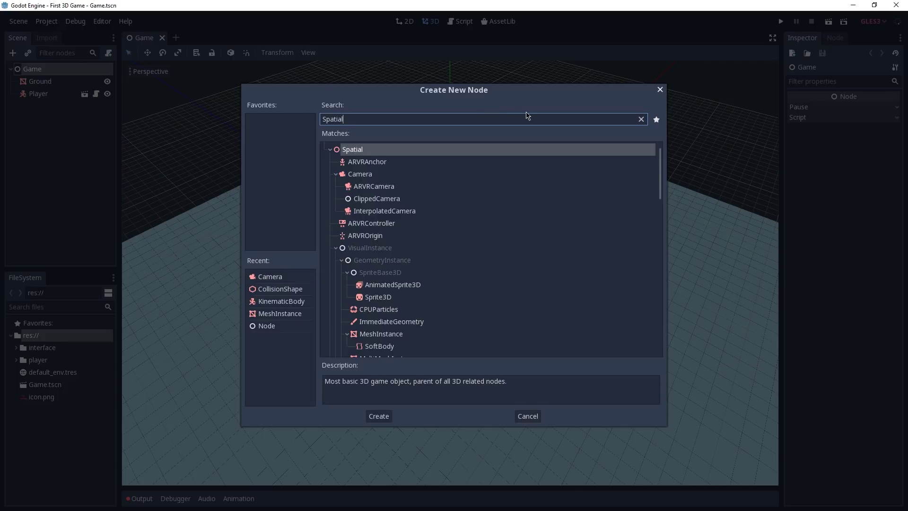
scroll(662, 166, "up", 1)
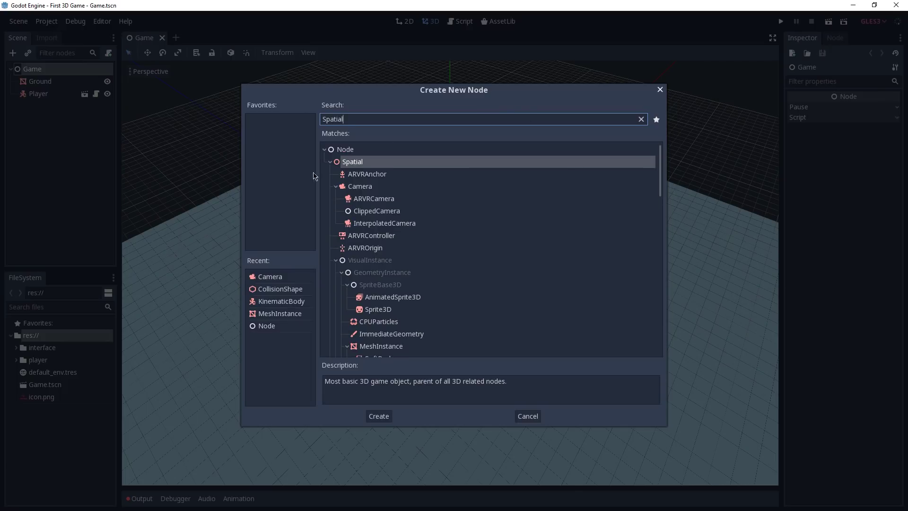
mouse_move(659, 152)
left_mouse_down()
mouse_move(658, 308)
mouse_move(660, 151)
left_mouse_up()
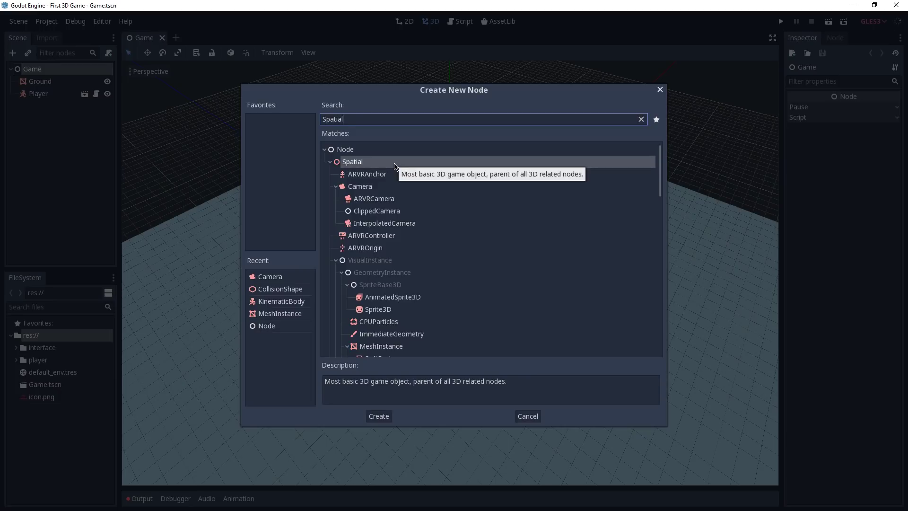
double_click(368, 160)
Rename the Spatial node Level1 and make the Ground node its child.
double_click(56, 105)
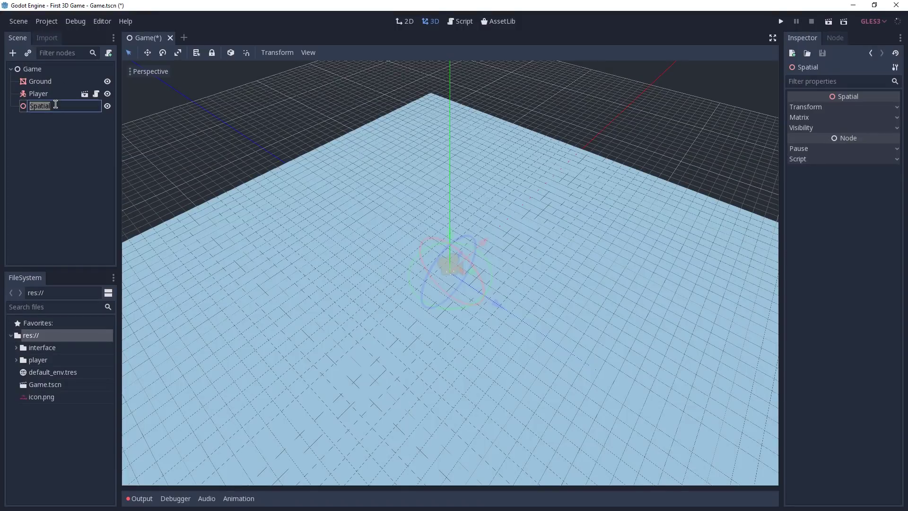
type("Level1")
key("Return")
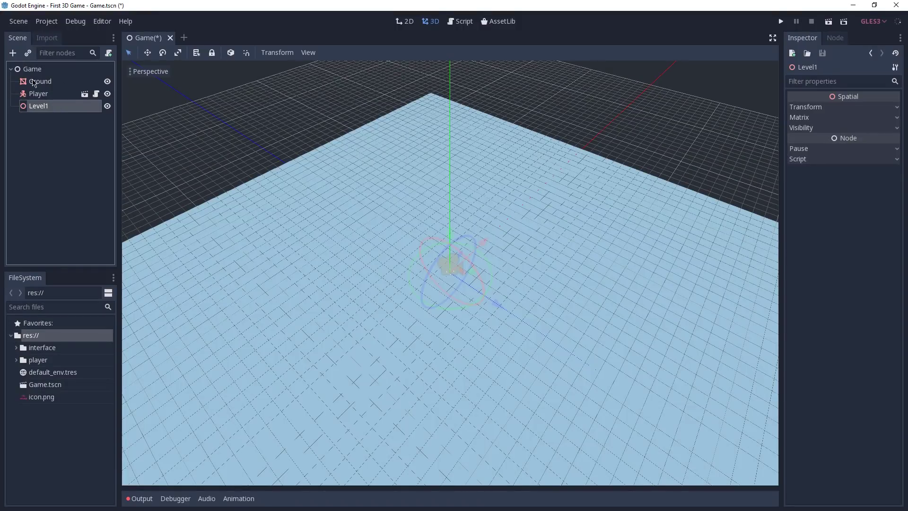
left_click_drag(38, 83, 52, 107)
left_click(45, 93)
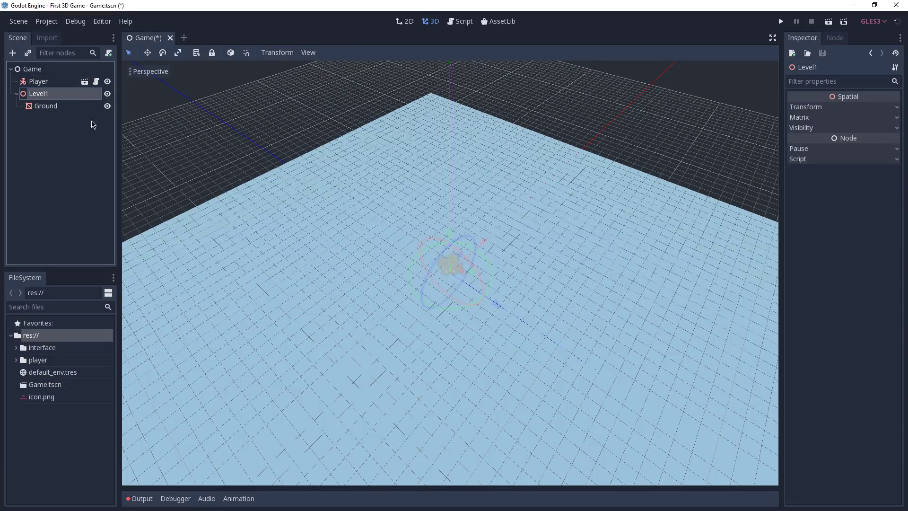
Save the Level1 branch as its own scene, Level1.tscn, in a new project folder named world.
right_click(64, 96)
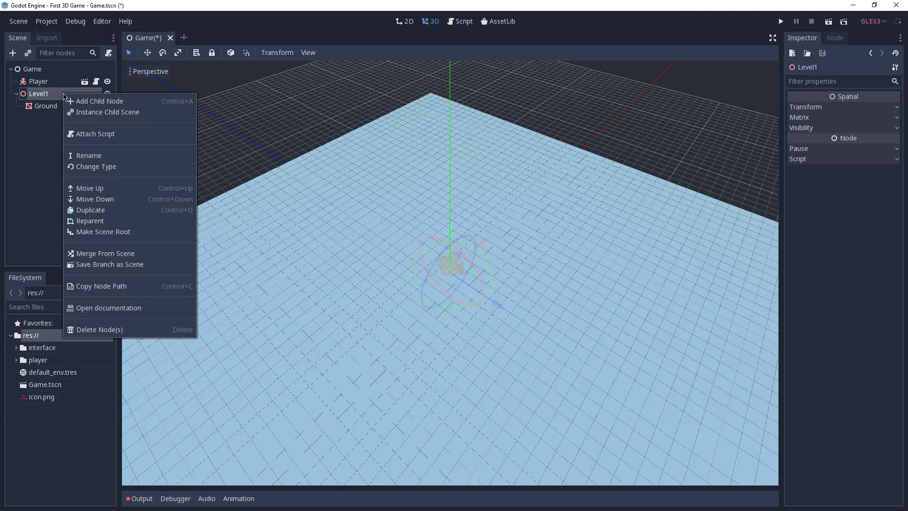
left_click(94, 263)
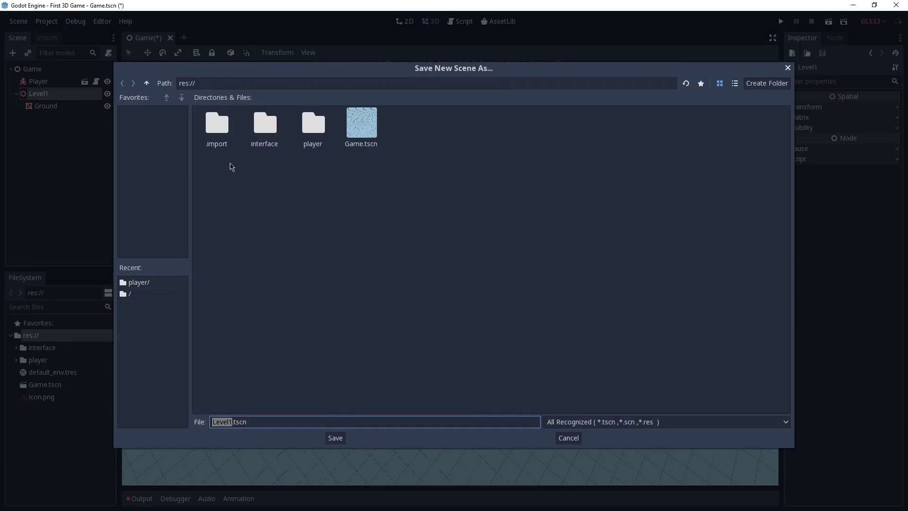
left_click(762, 88)
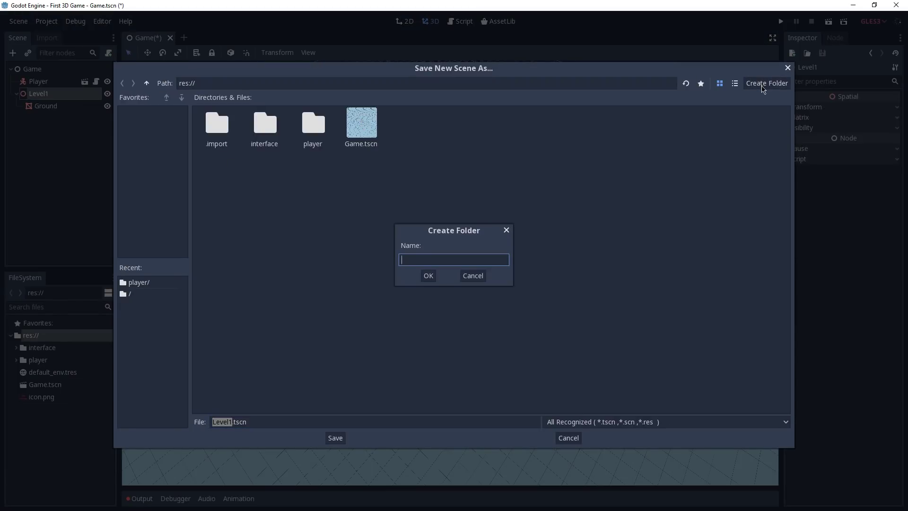
type("world")
key("Return")
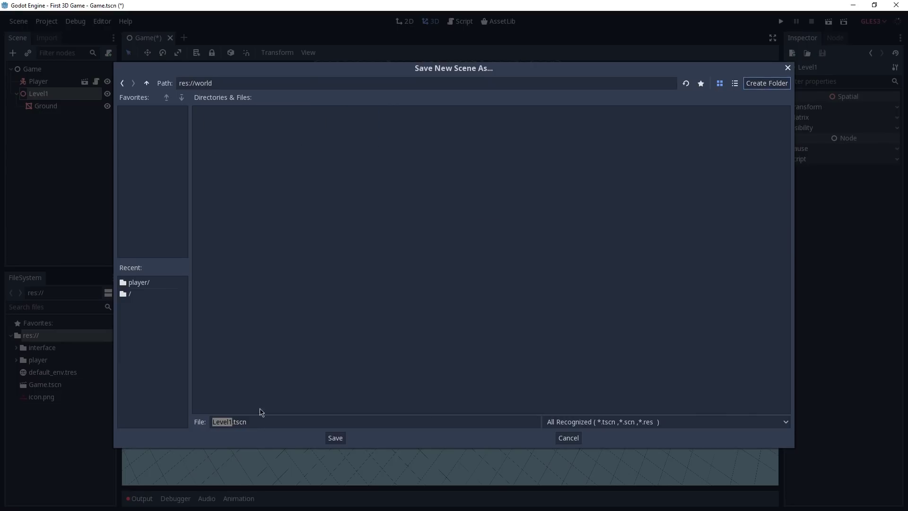
left_click(335, 438)
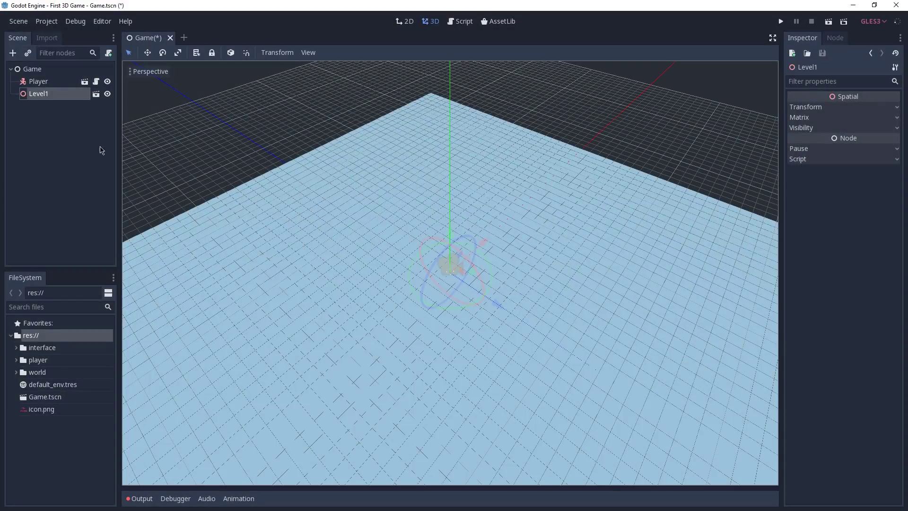
Open the Level1 scene for editing and add a GridMap node under its root.
left_click(96, 94)
middle_click_drag(282, 186, 328, 221)
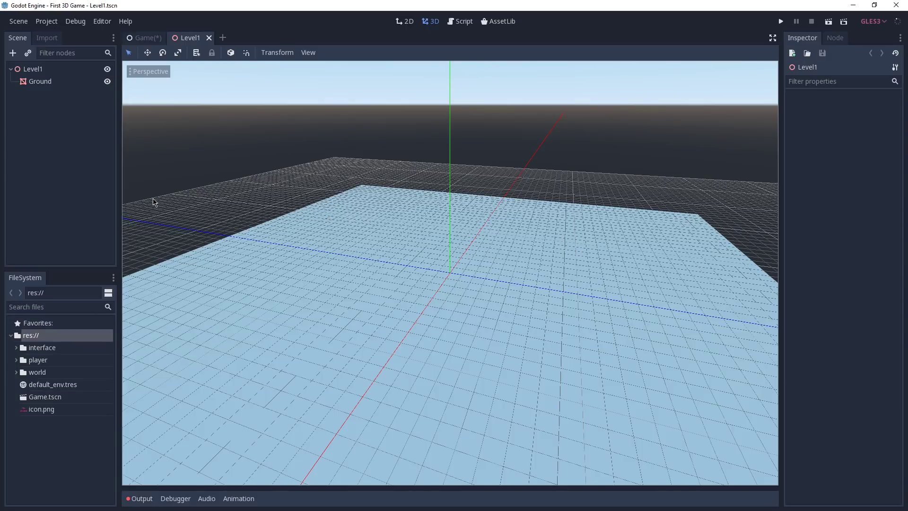
left_click(60, 72)
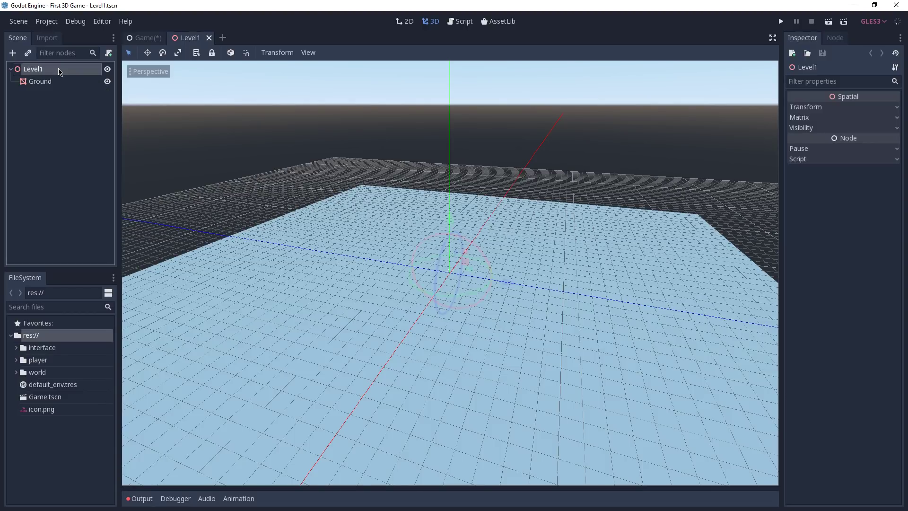
left_click(13, 53)
type("gridmap")
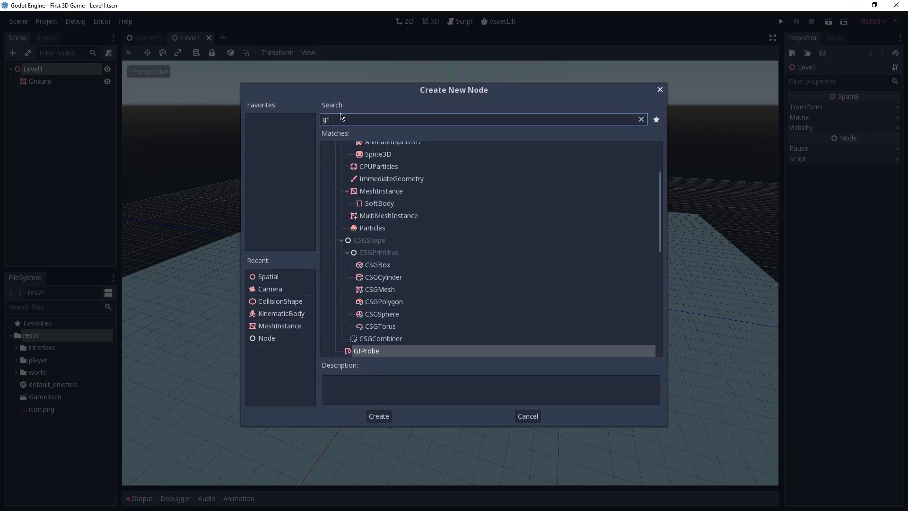
left_click(370, 179)
double_click(369, 179)
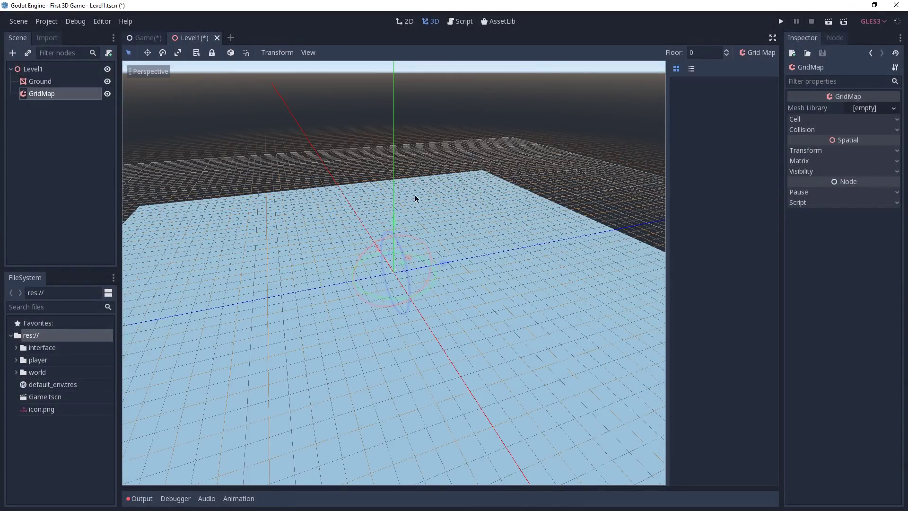
middle_click_drag(440, 189, 250, 378)
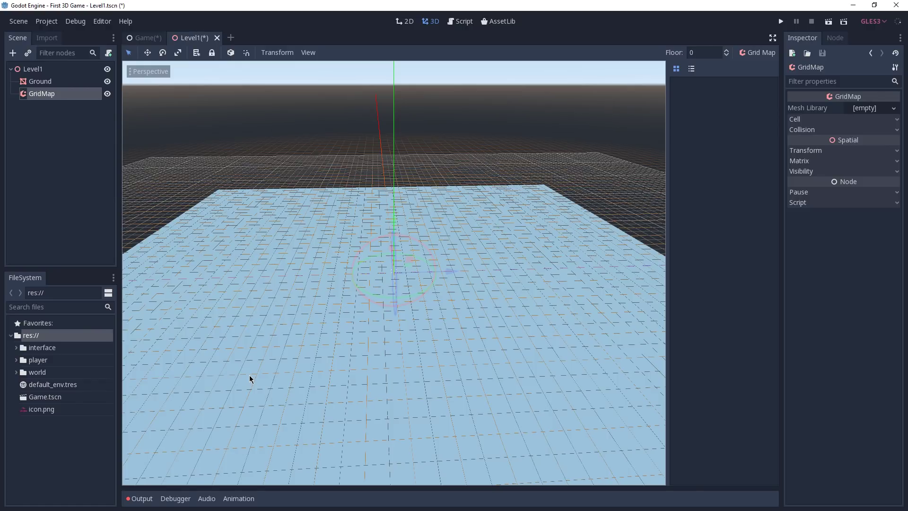
middle_click_drag(250, 378, 274, 392)
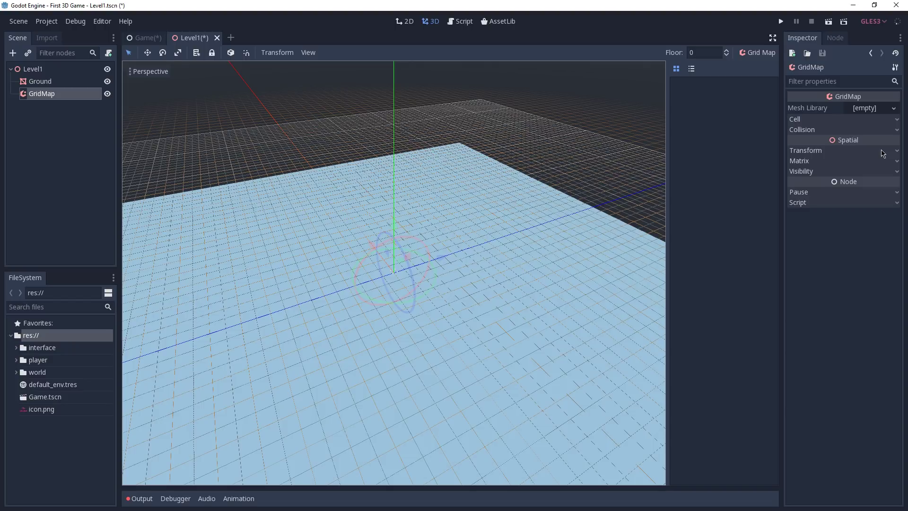
Create a new scene with a 3D root node and rename that root MeshLibrary.
left_click(20, 22)
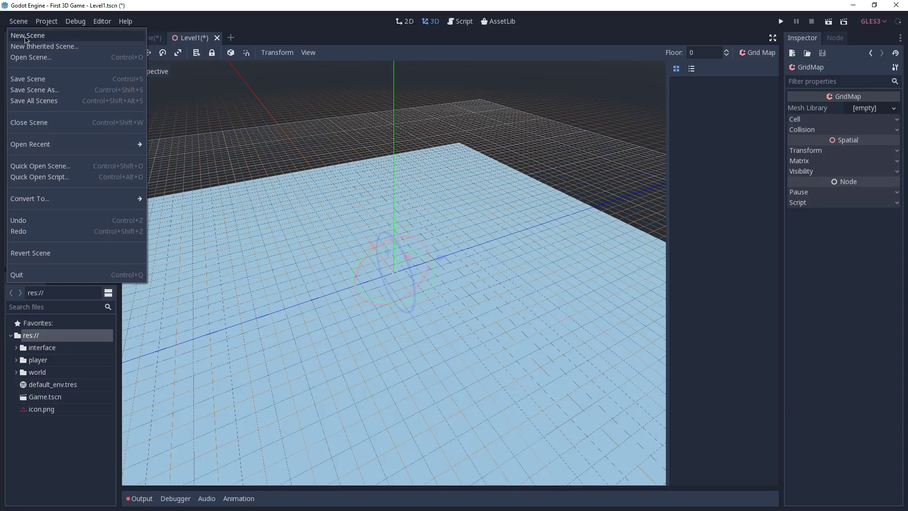
left_click(26, 39)
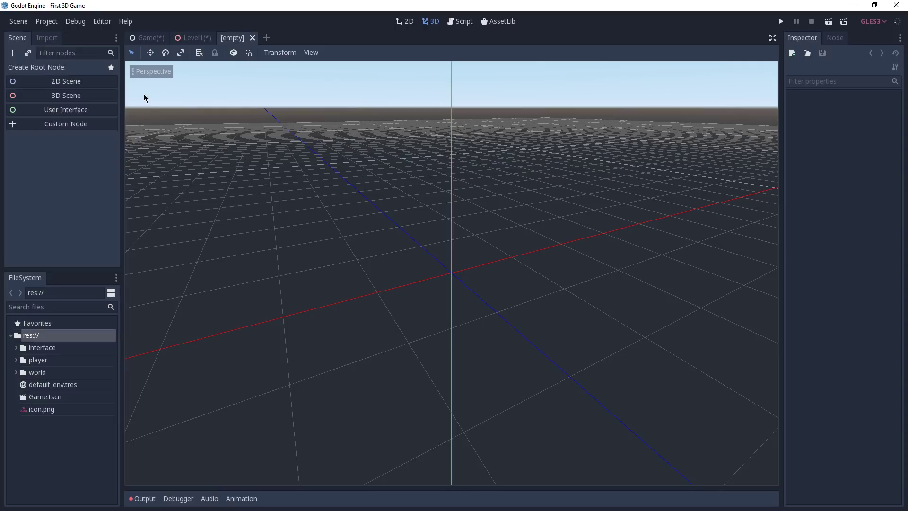
left_click(57, 93)
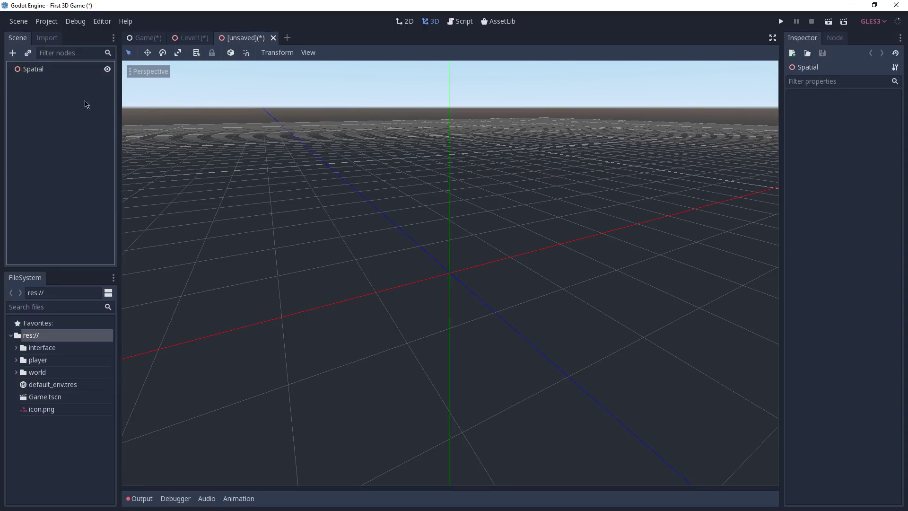
double_click(38, 69)
type("MeshLibra")
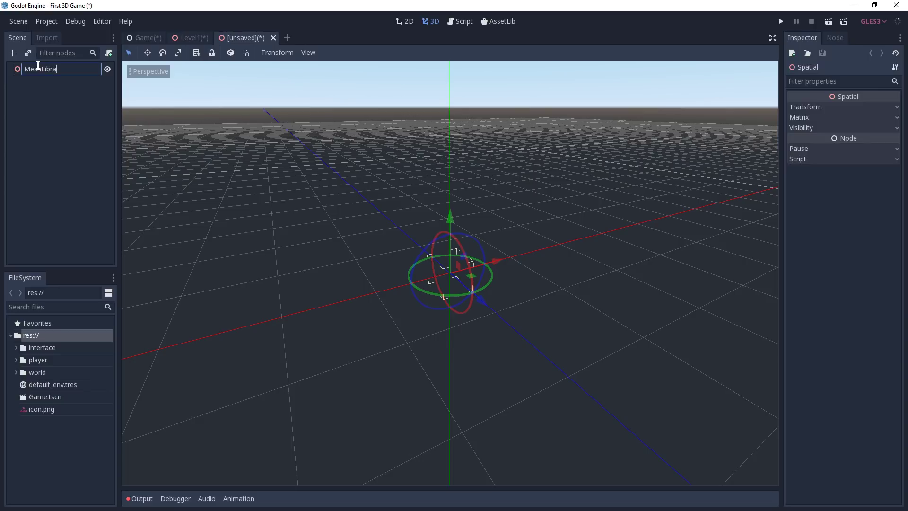
type("ry")
key("Return")
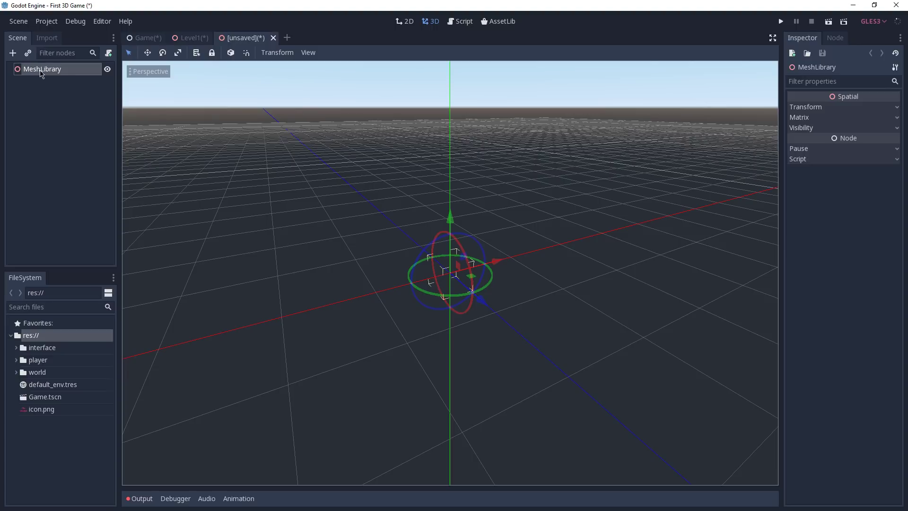
Add a MeshInstance node under the MeshLibrary root and rename it Wall.
left_click(13, 53)
type("me")
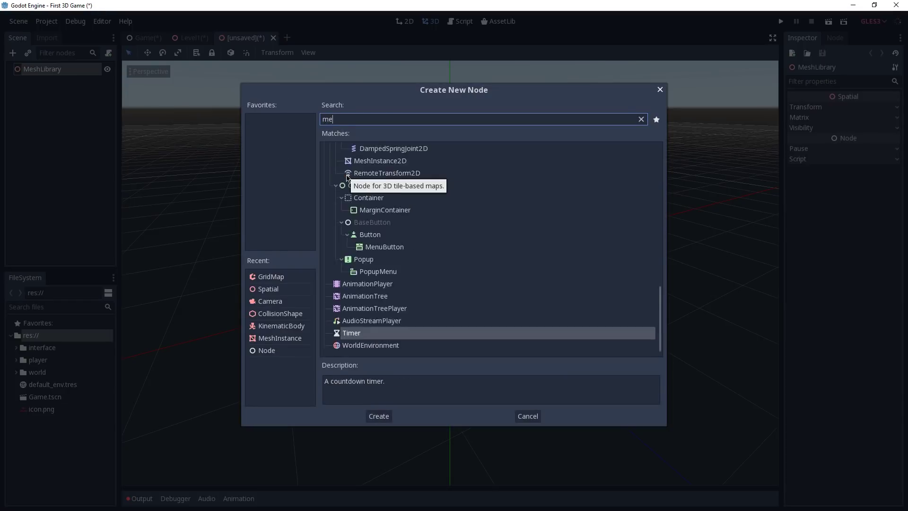
type("shin")
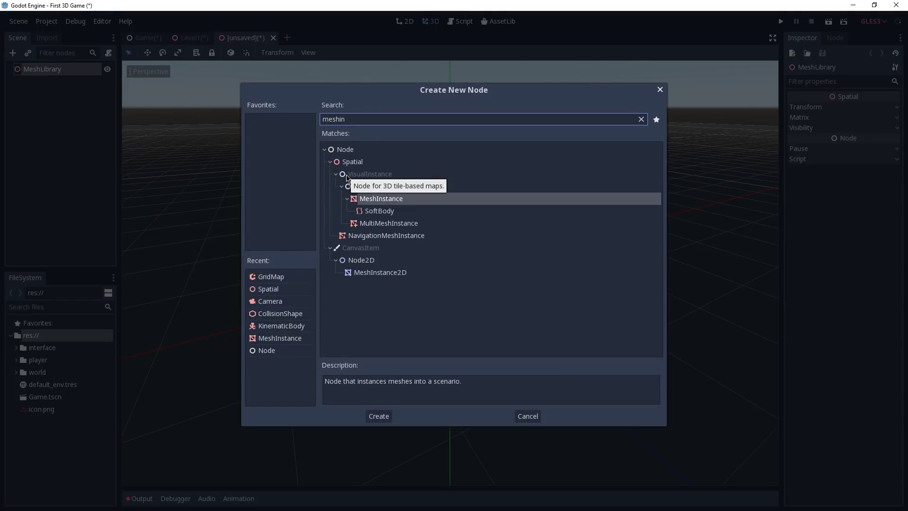
key("Return")
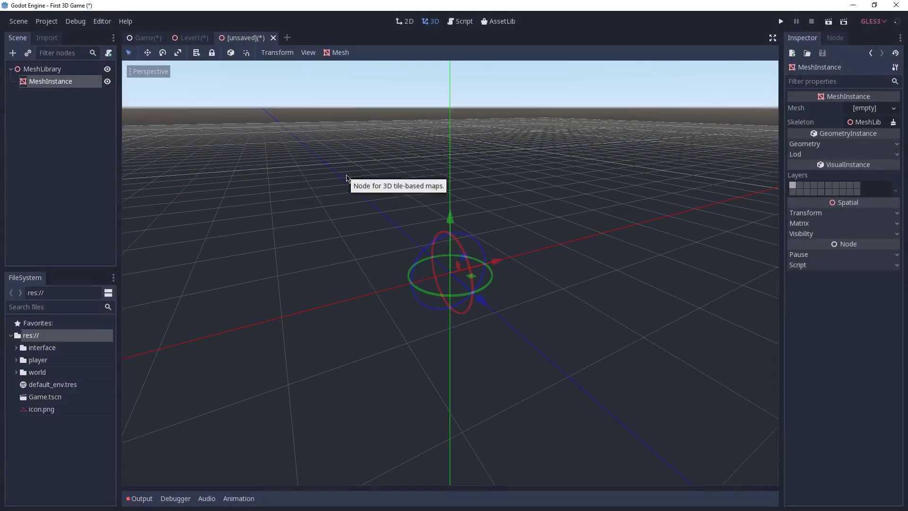
double_click(71, 82)
type("Wall")
key("Return")
Assign a new CubeMesh as the mesh of the Wall node.
left_click(894, 109)
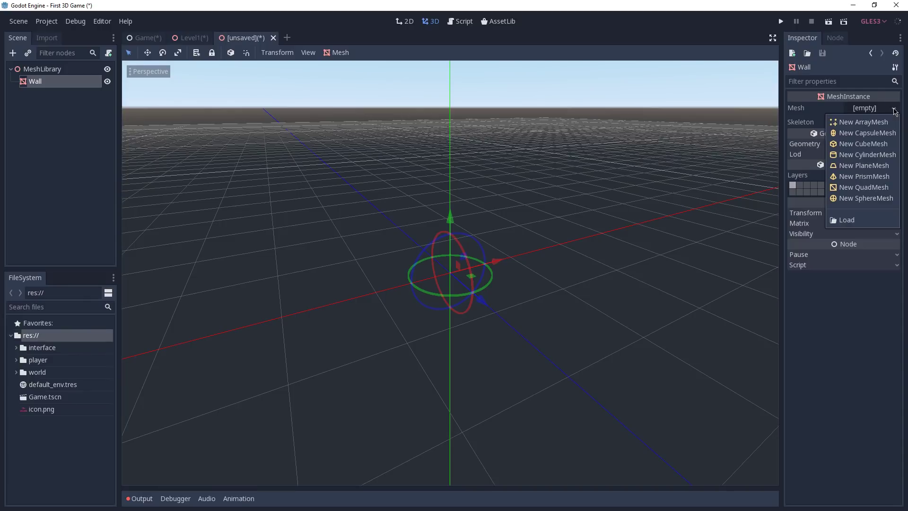
left_click(864, 144)
scroll(333, 239, "down", 3)
middle_click_drag(333, 239, 545, 239)
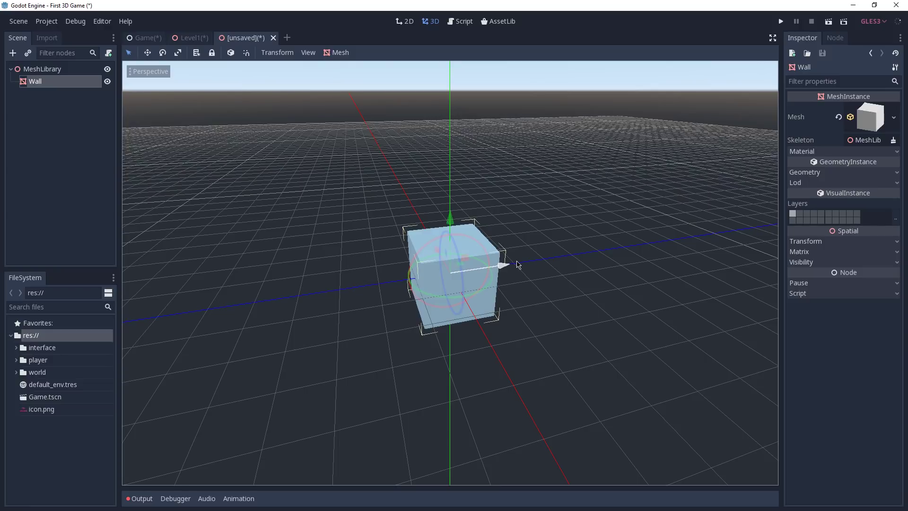
Set the size of the Wall's cube mesh to x 4, y 5, z 4.
left_click(872, 119)
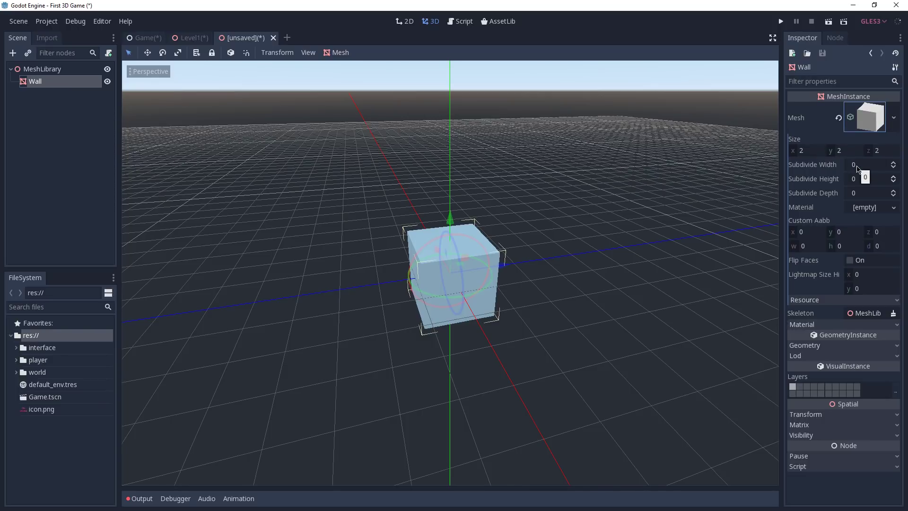
left_click(810, 151)
type("4")
key("Tab")
type("5")
key("Tab")
type("4")
key("Return")
middle_click_drag(689, 149, 444, 173)
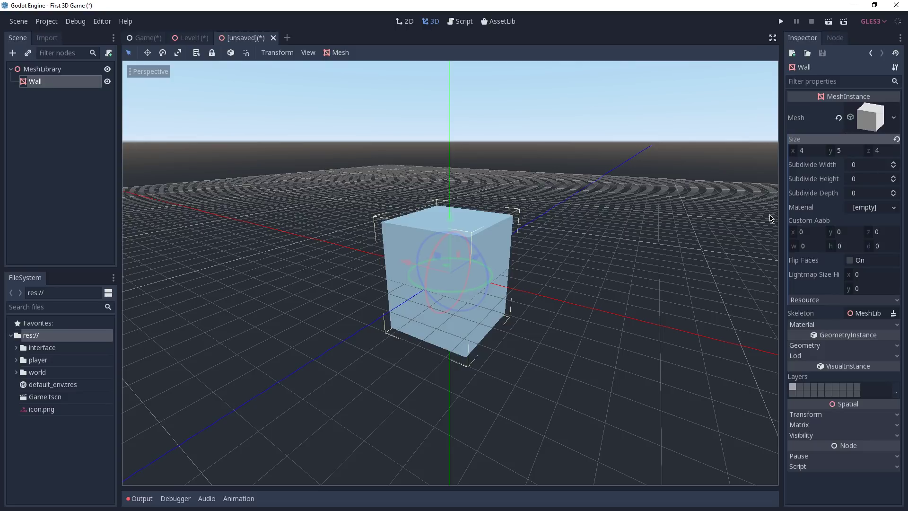
Give the Wall's cube mesh a new SpatialMaterial with a dark red albedo color.
left_click(894, 208)
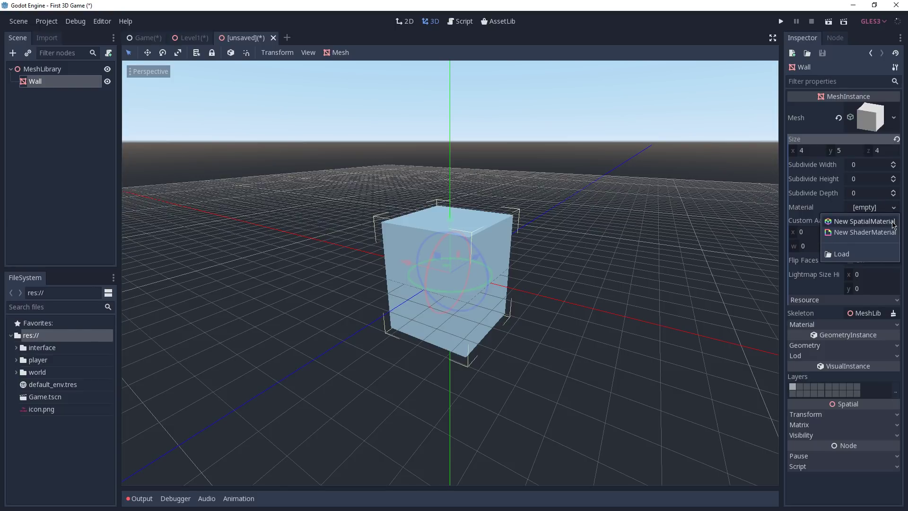
left_click(864, 221)
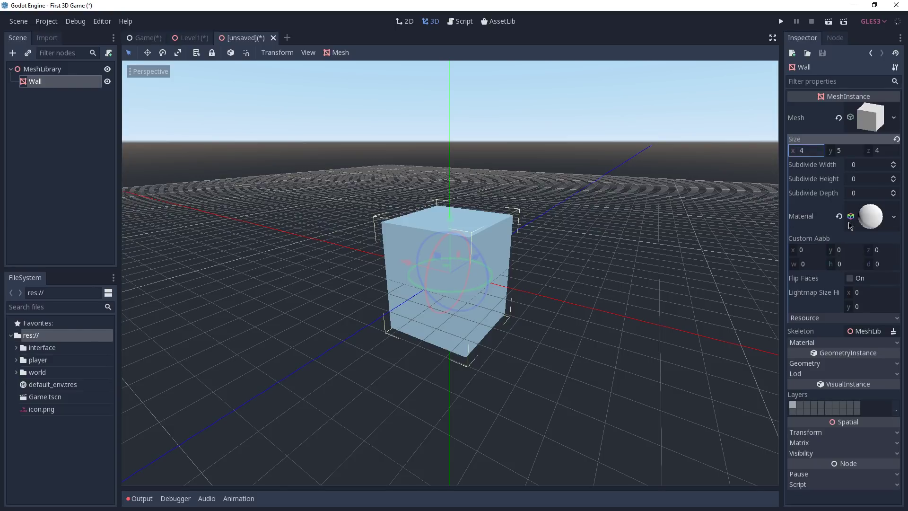
left_click(879, 228)
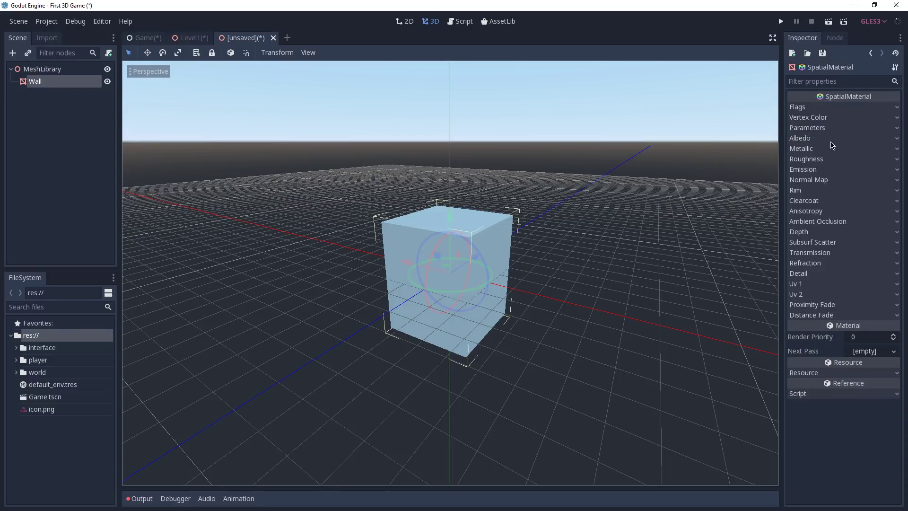
left_click(805, 141)
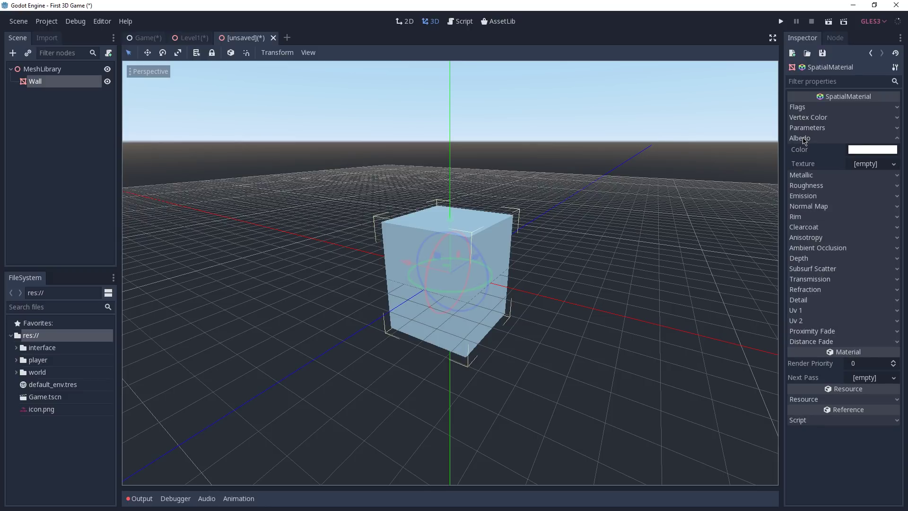
left_click(874, 149)
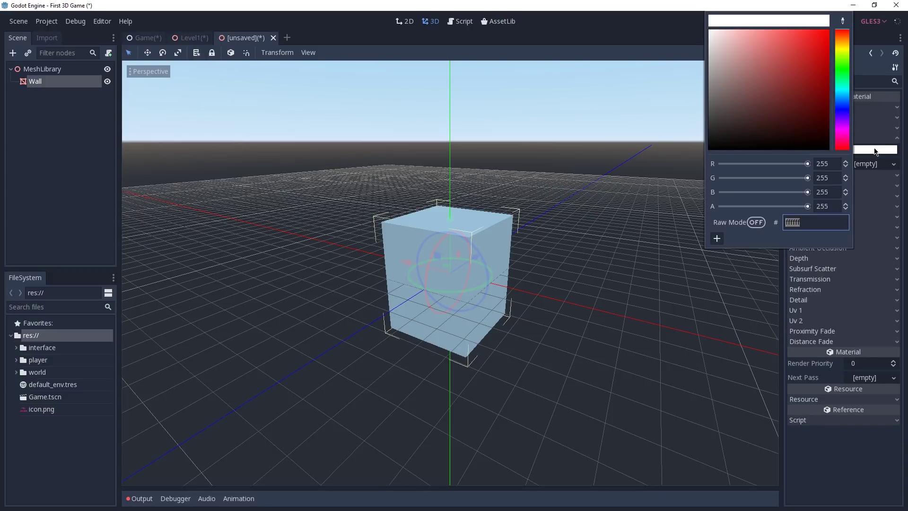
left_click_drag(807, 92, 802, 103)
left_click(513, 160)
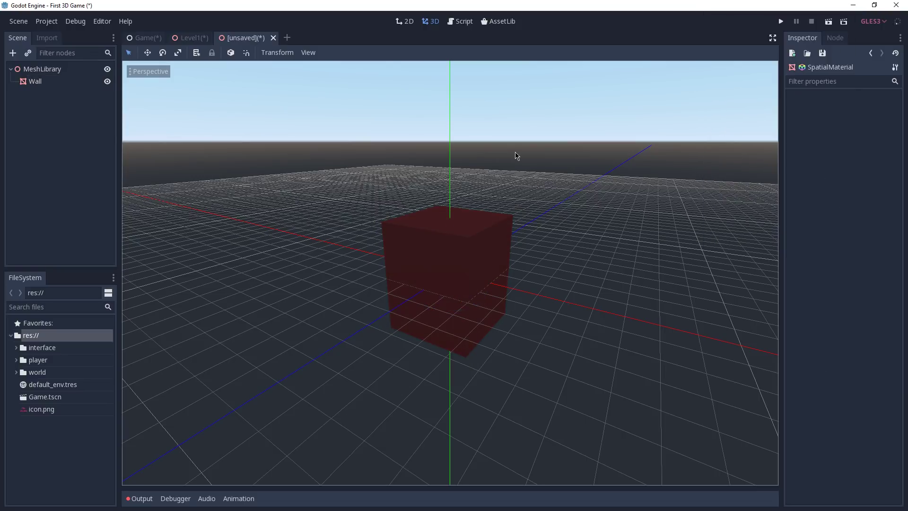
Save the scene as MeshLibraryScene.tscn in the world folder.
key("ctrl+s")
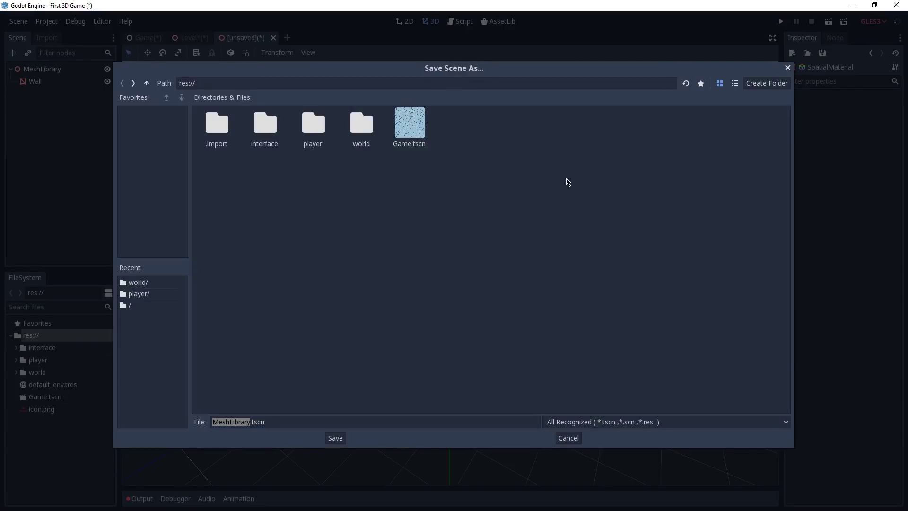
double_click(369, 132)
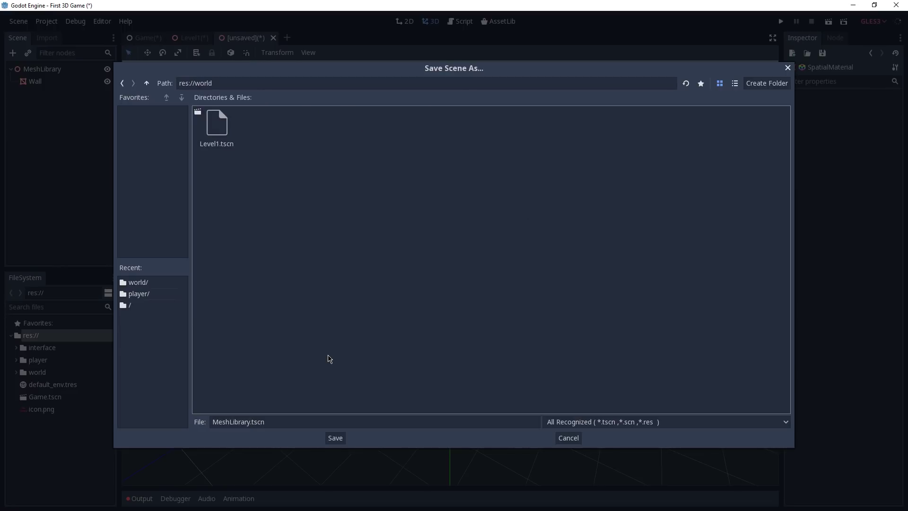
left_click(292, 420)
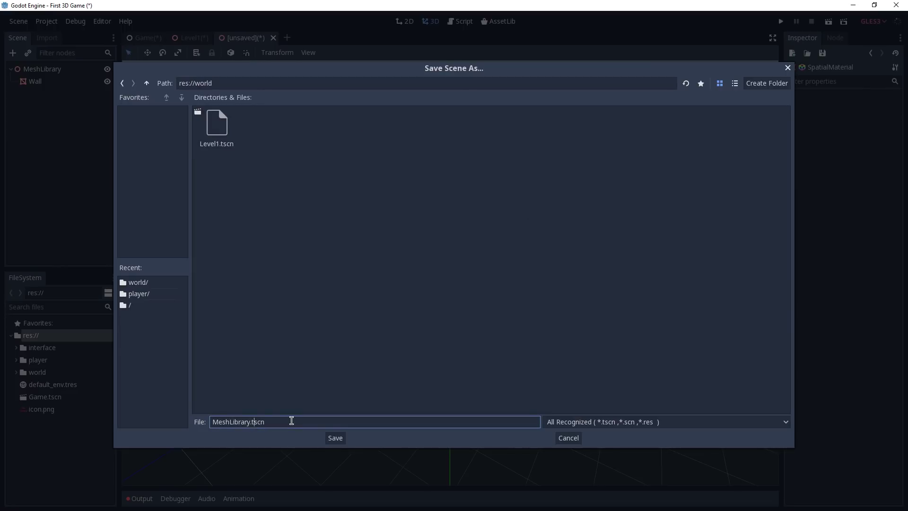
type("Scene")
left_click(335, 438)
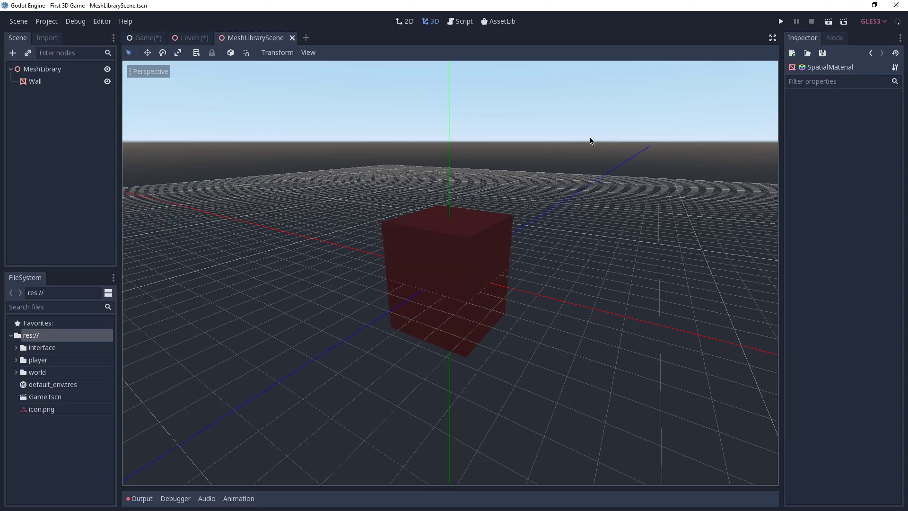
Create a convex static body for the Wall mesh and save the scene.
left_click(35, 81)
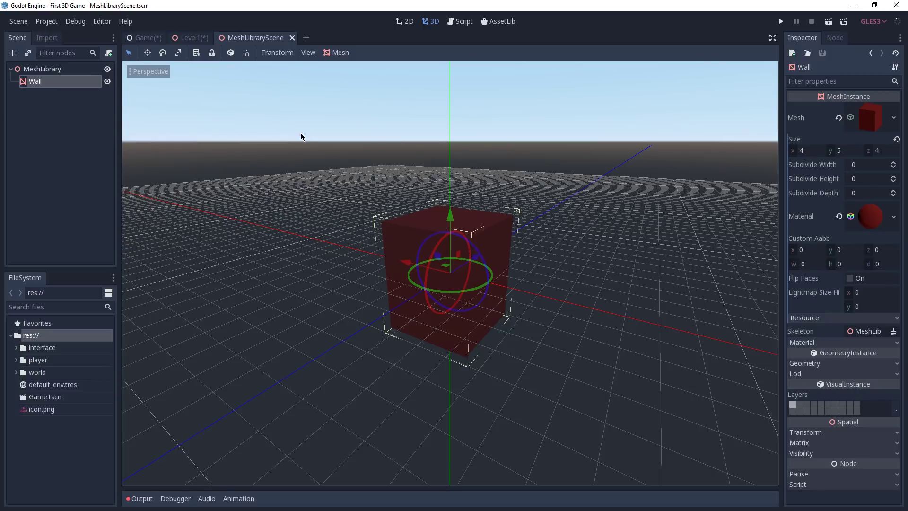
left_click(340, 53)
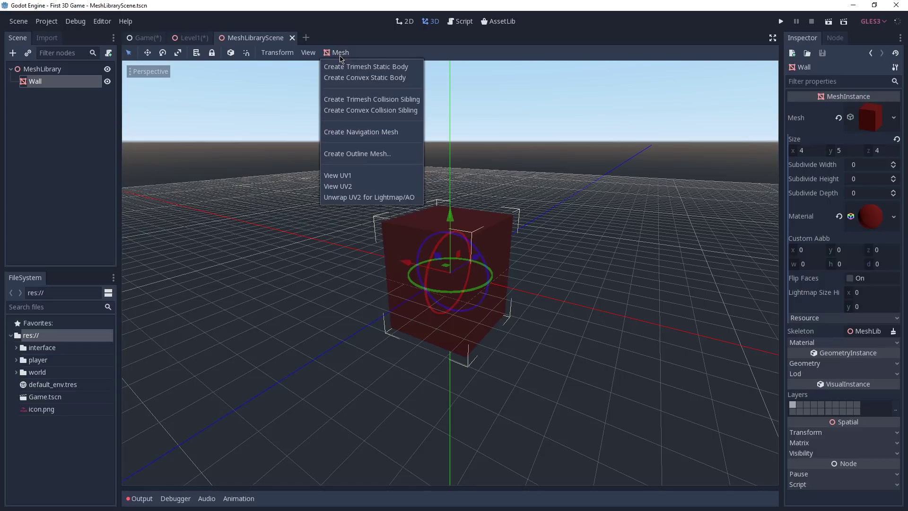
left_click(405, 79)
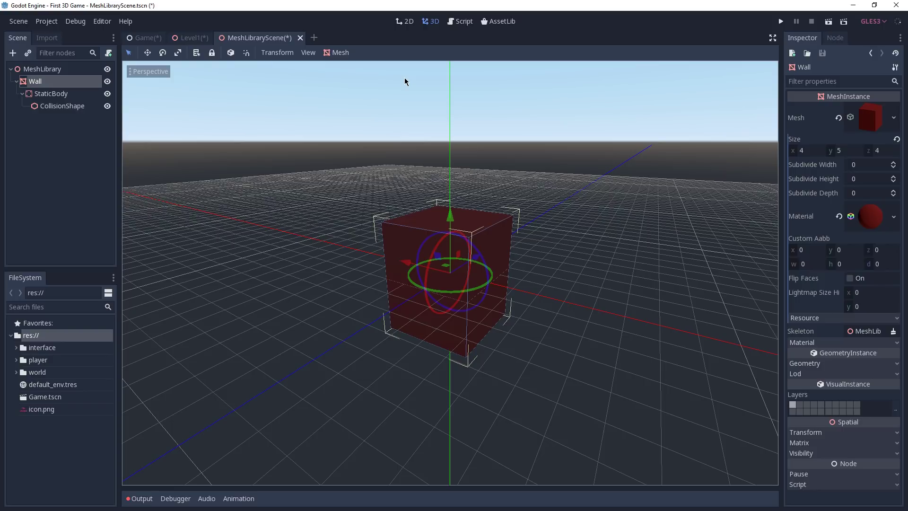
key("ctrl+s")
Convert the scene to a MeshLibrary saved as mesh_lib.meshlib in the world folder.
left_click(22, 25)
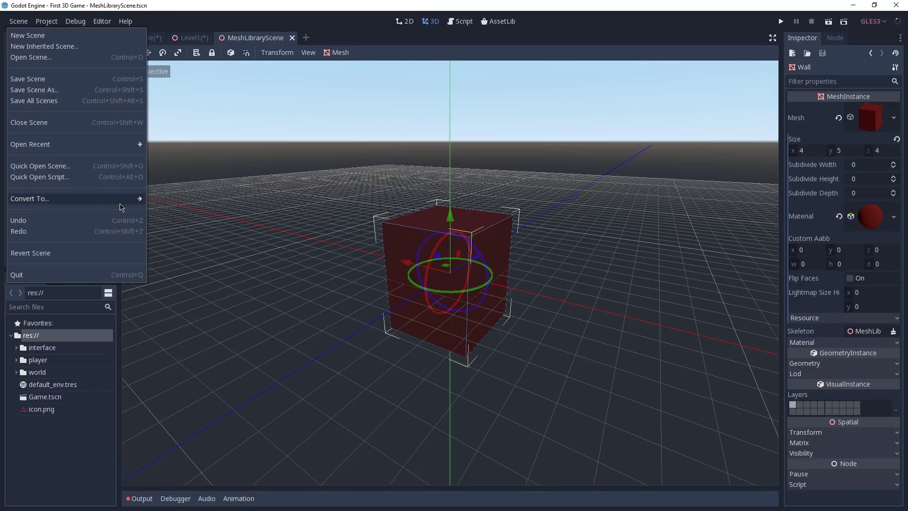
mouse_move(72, 207)
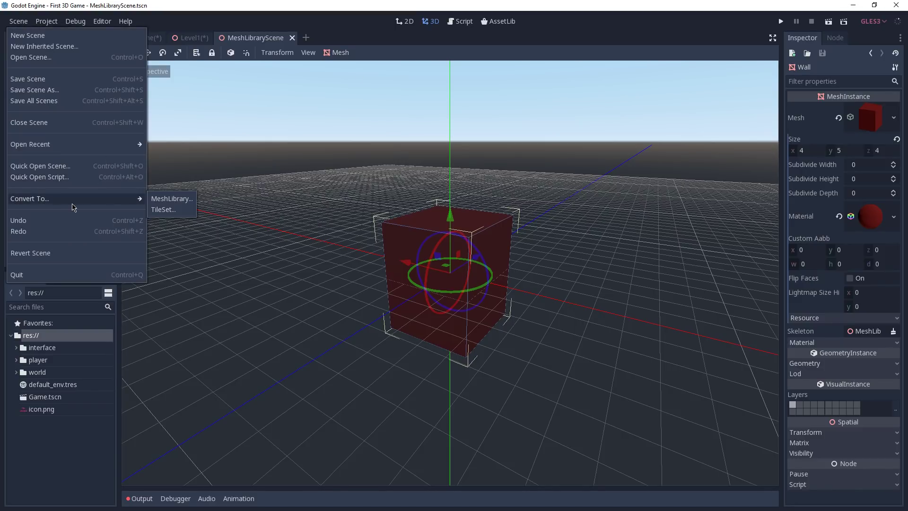
left_click(189, 204)
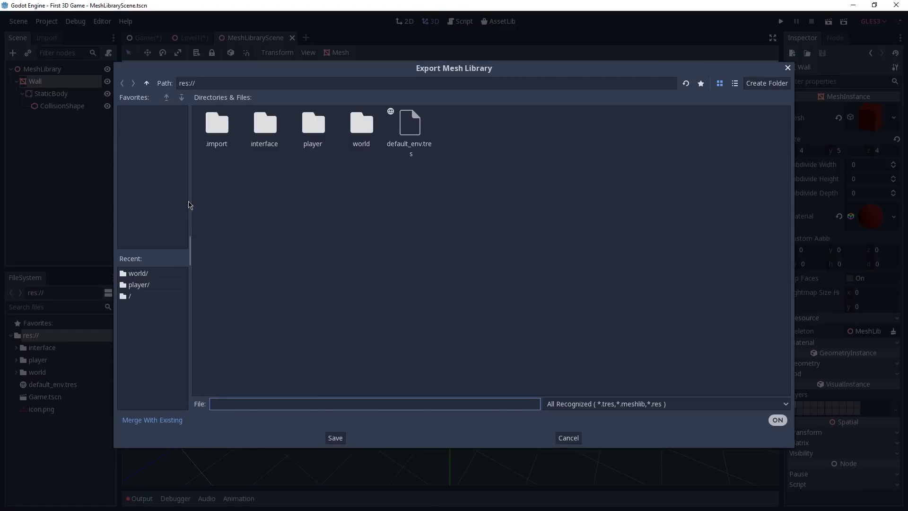
double_click(367, 131)
type("mesh_lib")
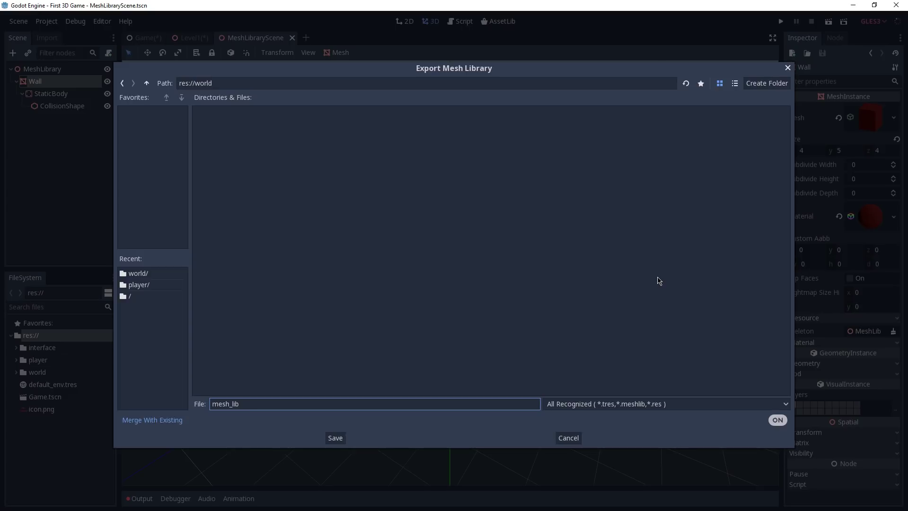
type(".meshlib")
left_click(336, 438)
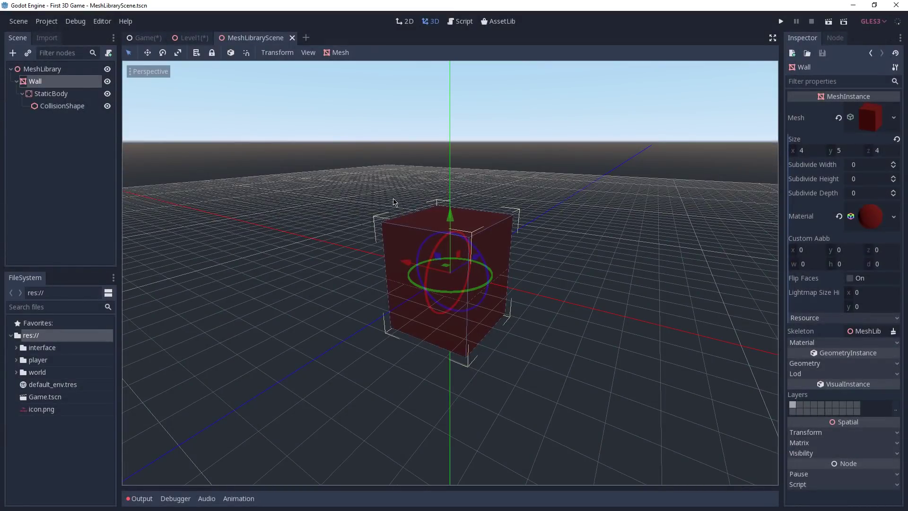
Assign mesh_lib.meshlib as the mesh library of the GridMap in Level1 and choose its Wall item for placing.
left_click(196, 41)
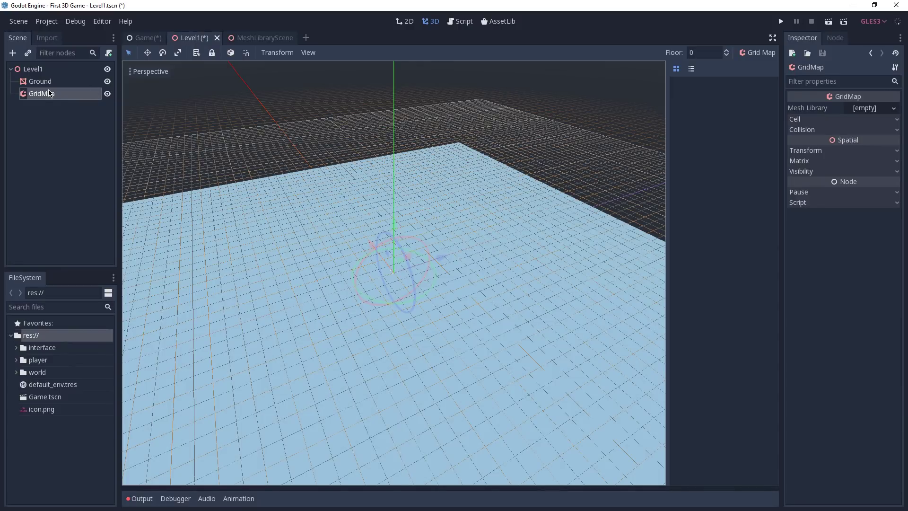
left_click(19, 373)
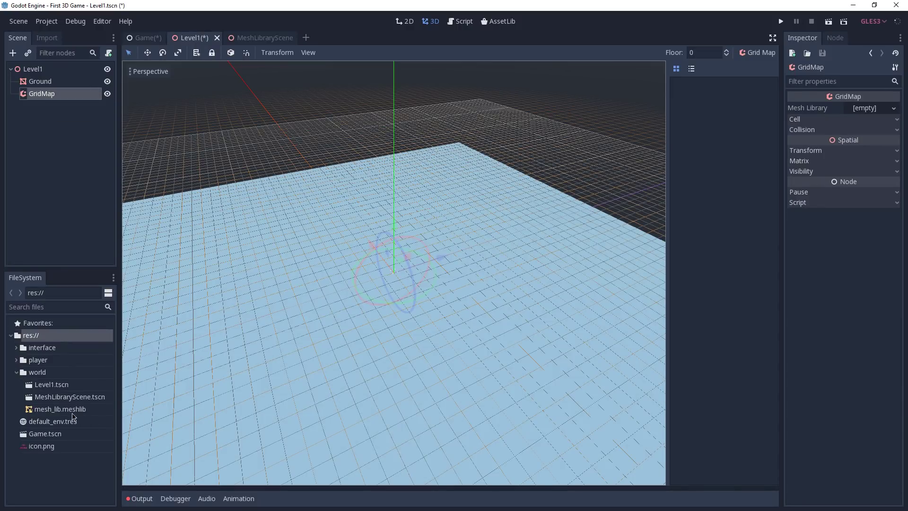
left_click(57, 413)
left_click_drag(57, 415, 865, 110)
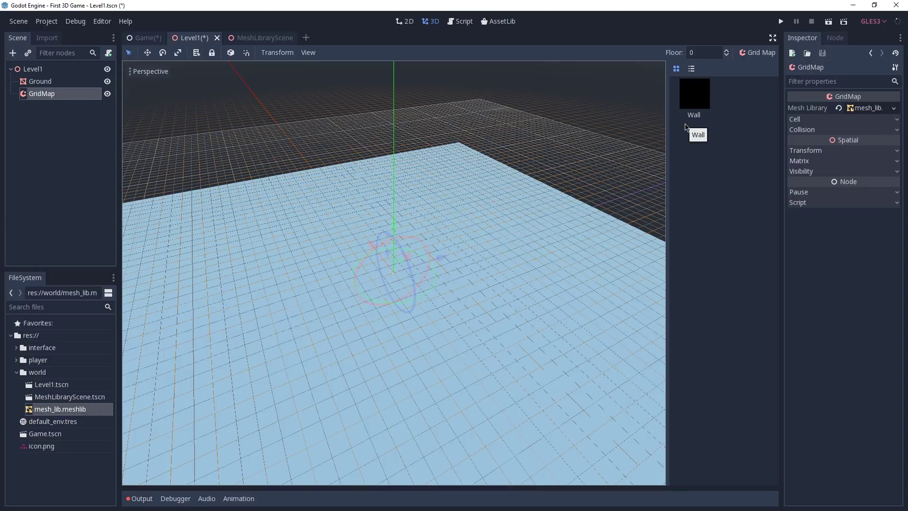
left_click(694, 106)
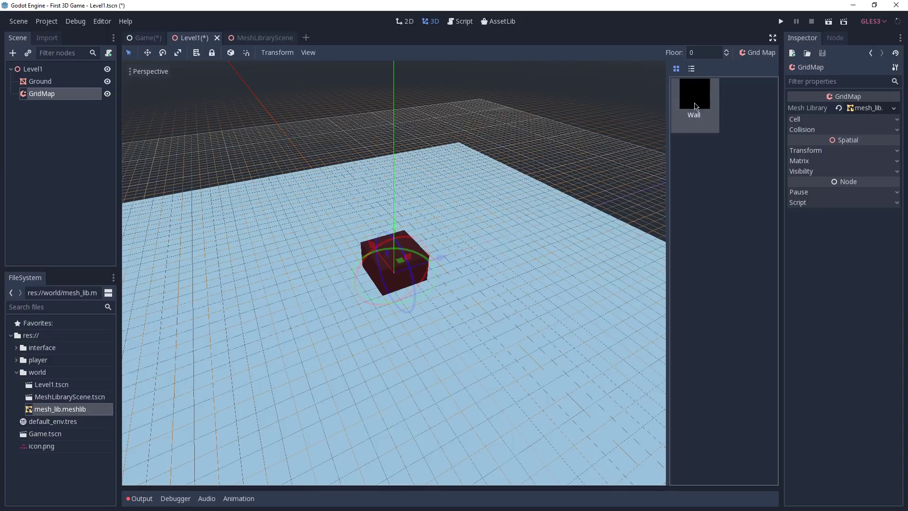
Try placing several Wall blocks on the Level1 ground, some separate and some next to each other.
left_click(351, 219)
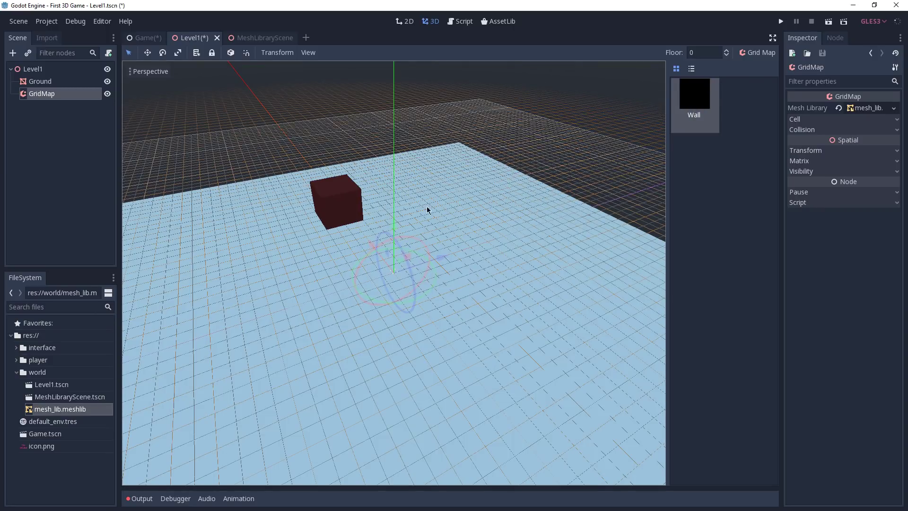
left_click(413, 213)
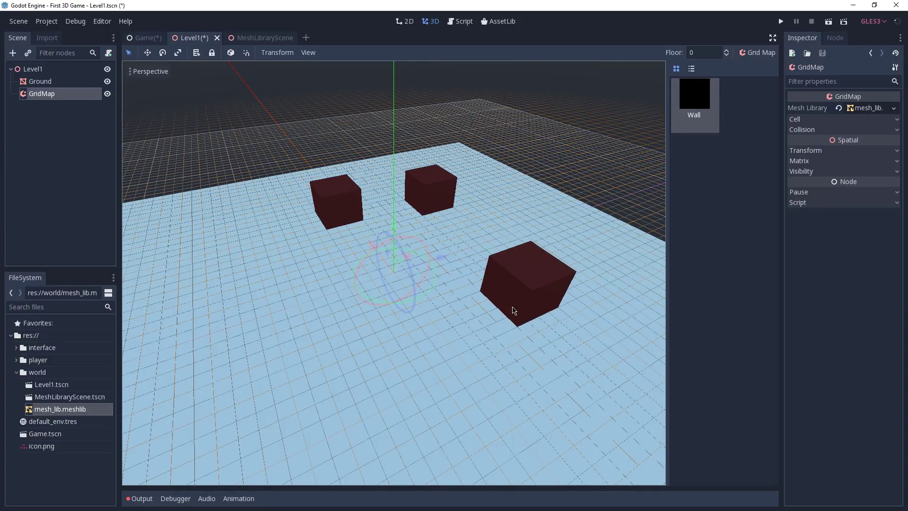
left_click(516, 310)
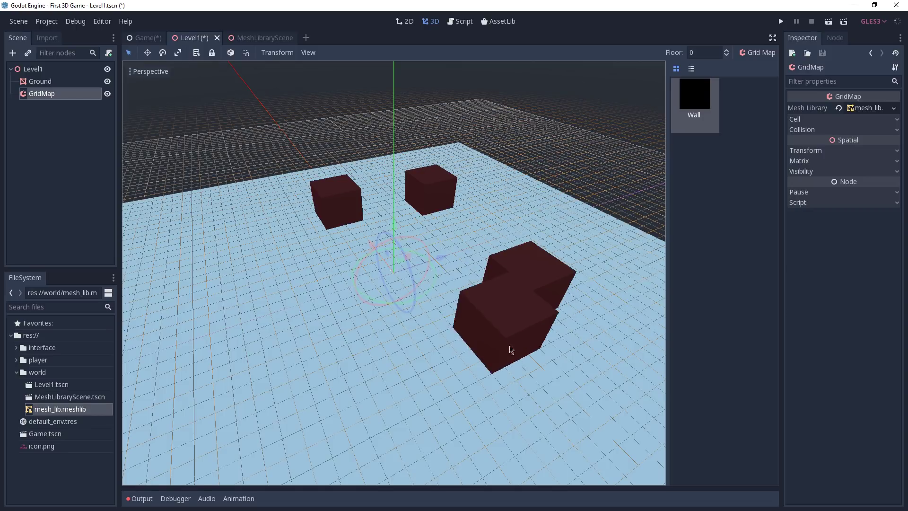
left_click(519, 325)
left_click(459, 308)
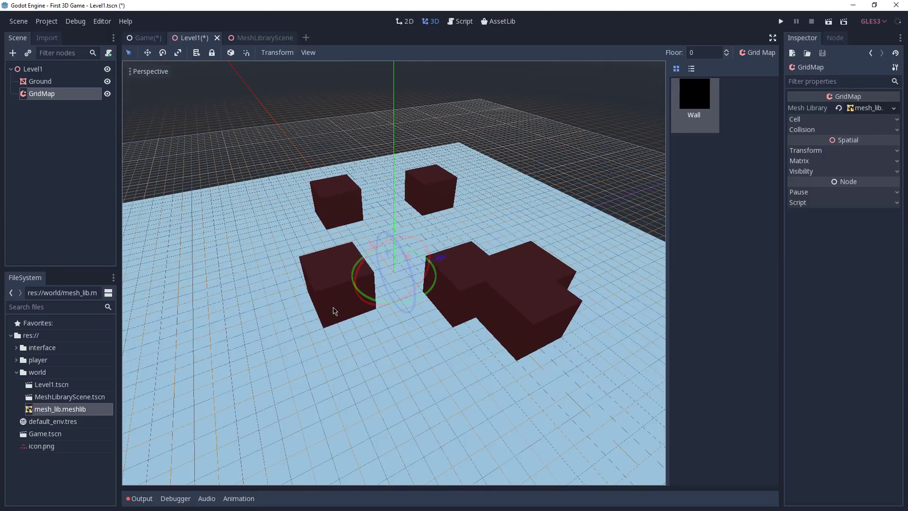
Undo the placement of all the trial Wall blocks in the GridMap.
key("ctrl+z")
key("ctrl+z")
key("ctrl+z")
key("ctrl+z")
key("ctrl+z")
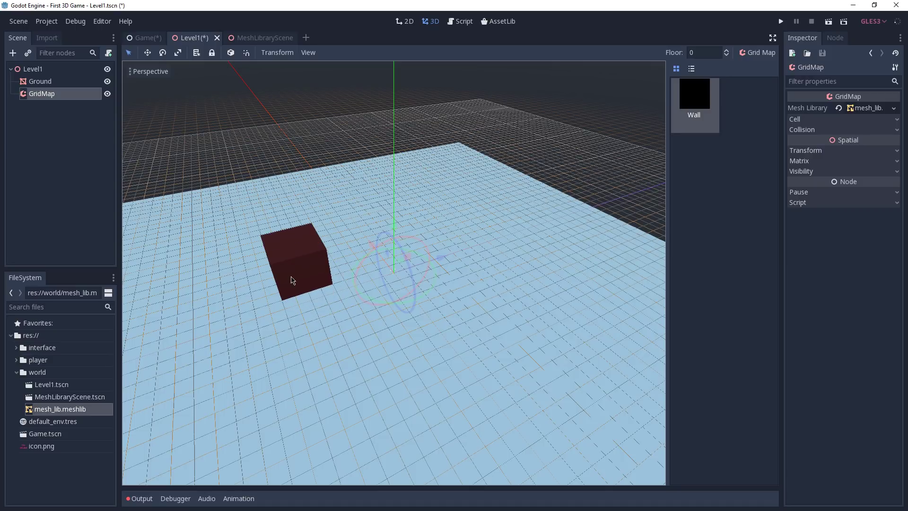
Set the GridMap's cell size to x 4, y 5, z 4.
left_click(809, 121)
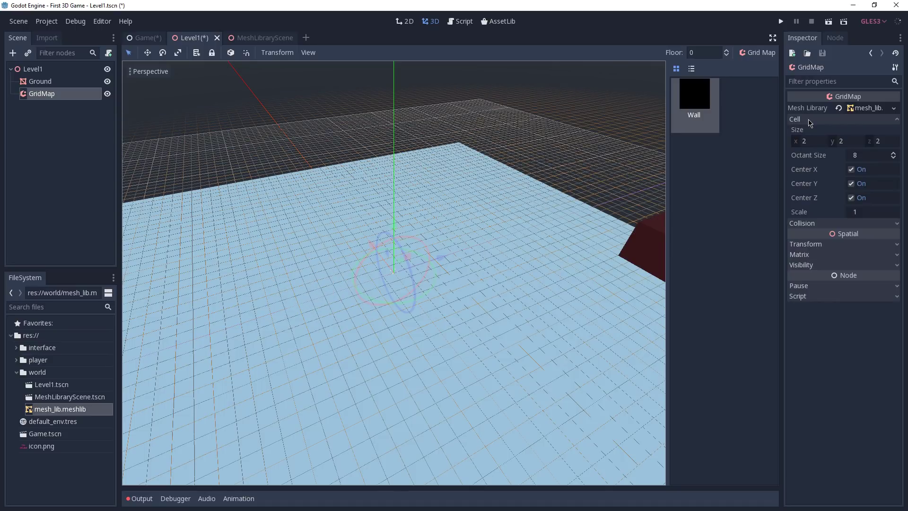
left_click(817, 143)
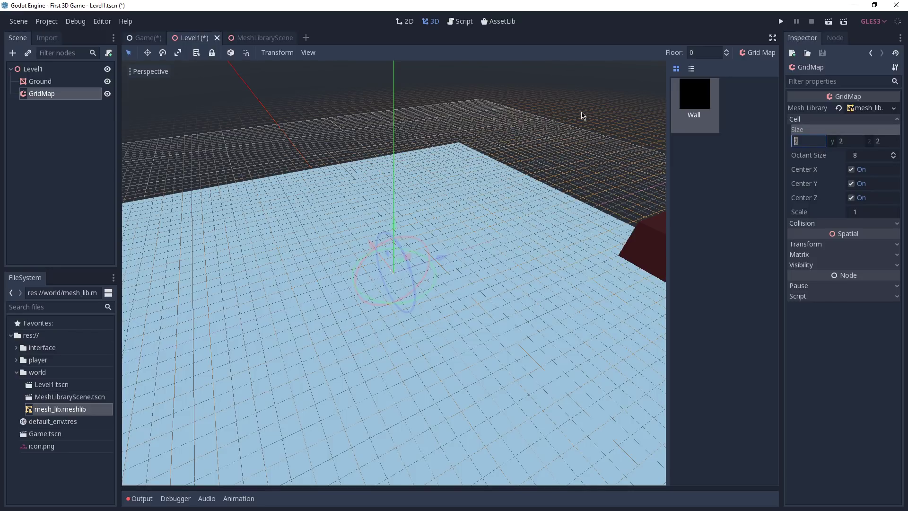
type("4")
key("Tab")
type("5")
key("Tab")
type("4")
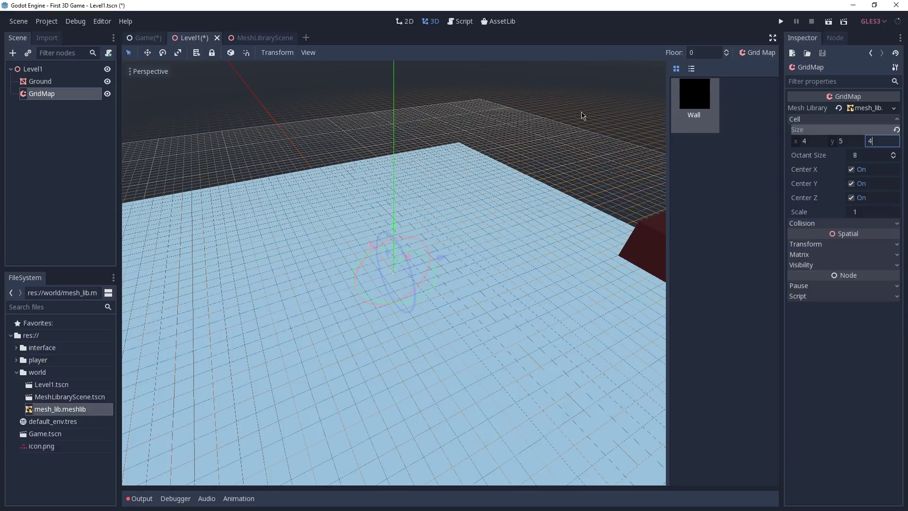
Place four adjoining Wall blocks in a stepped row on the ground, starting at the scene origin.
left_click(426, 275)
left_click(472, 306)
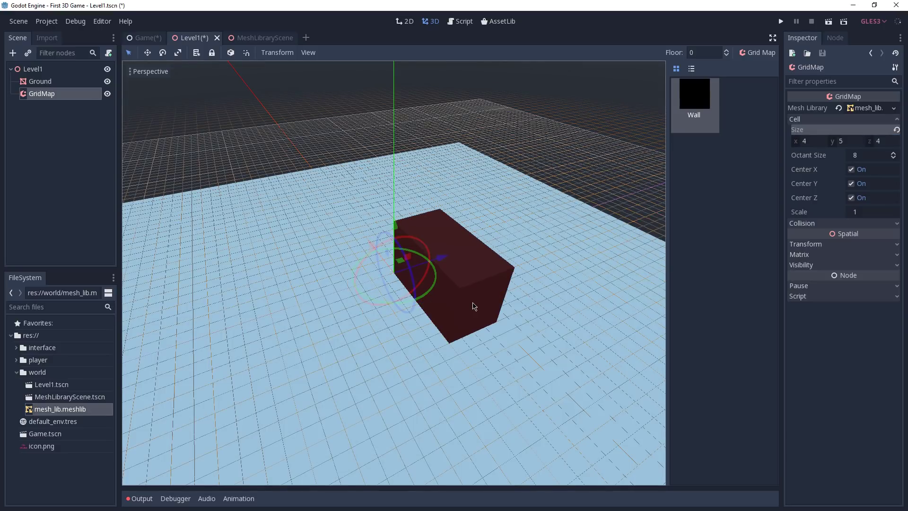
left_click(512, 290)
left_click(543, 324)
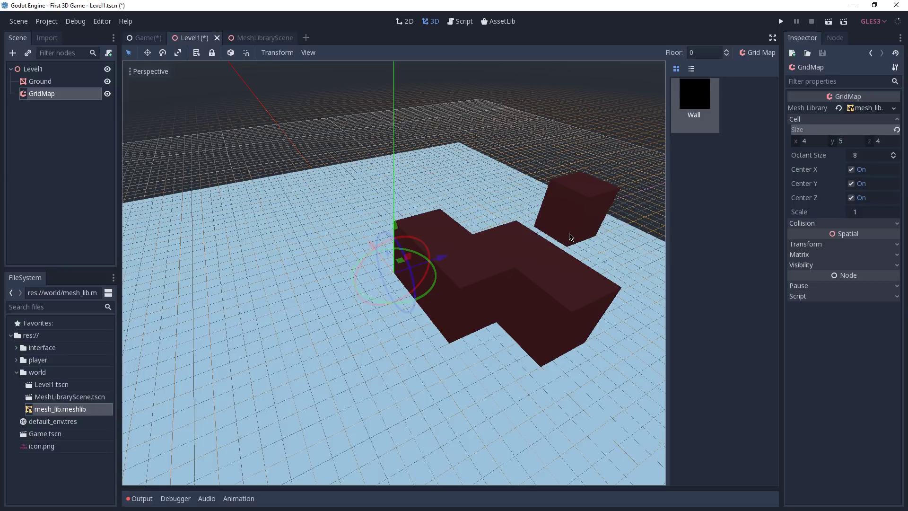
scroll(520, 235, "down", 2)
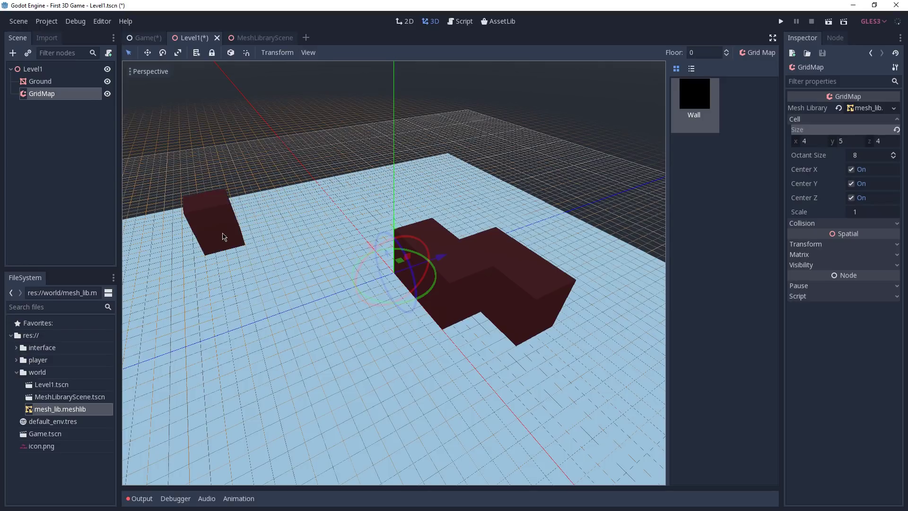
Paint a connected run of Wall blocks on the far side of the origin and place one separate Wall block.
mouse_move(223, 236)
left_mouse_down()
mouse_move(304, 228)
mouse_move(364, 359)
left_mouse_up()
left_click(283, 362)
left_click(444, 371)
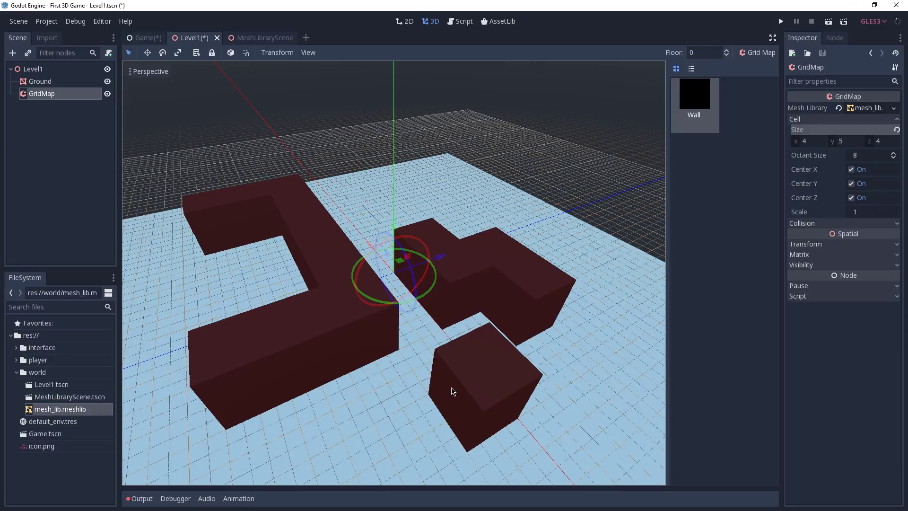
Erase the separate Wall block and the middle part of the connected run, leaving two short wall pieces.
right_click(447, 394)
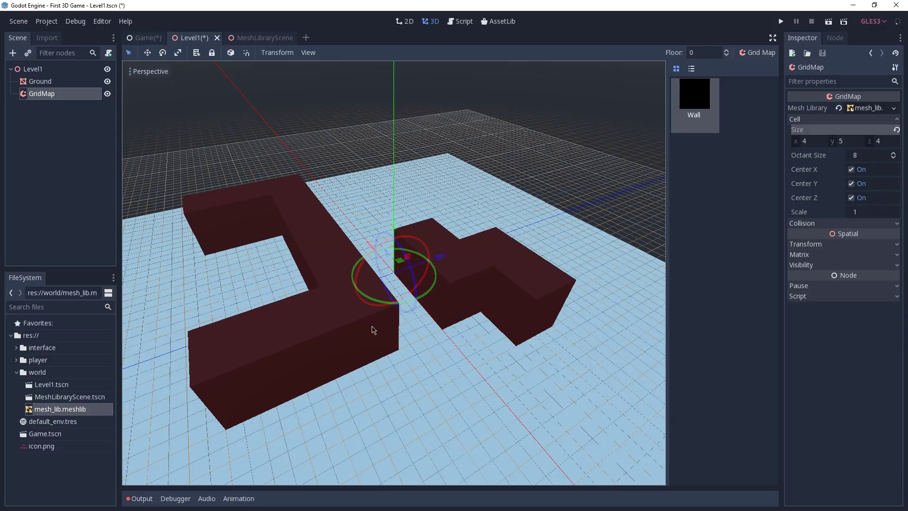
mouse_move(405, 374)
left_mouse_down()
mouse_move(408, 349)
mouse_move(365, 332)
left_mouse_up()
right_click_drag(364, 333, 292, 186)
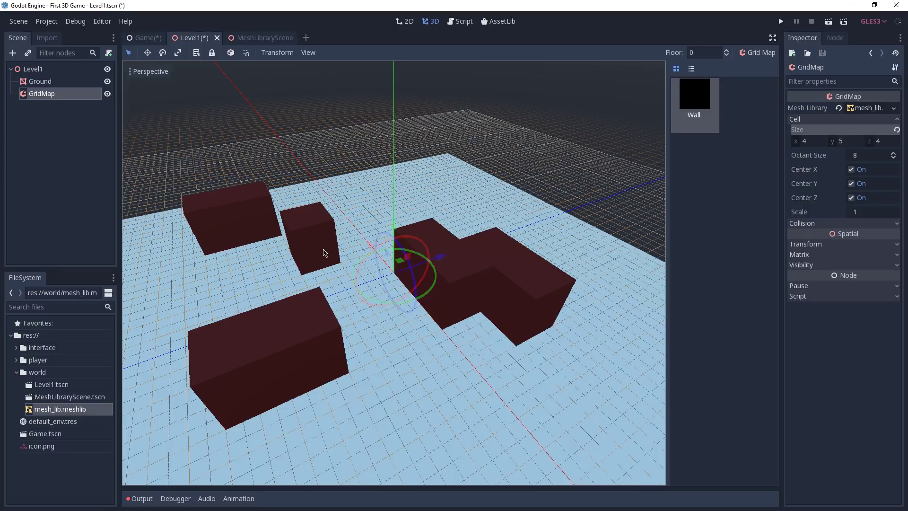
Try placing a Wall block on floor 1, erase it and return the GridMap to floor 0.
key("e")
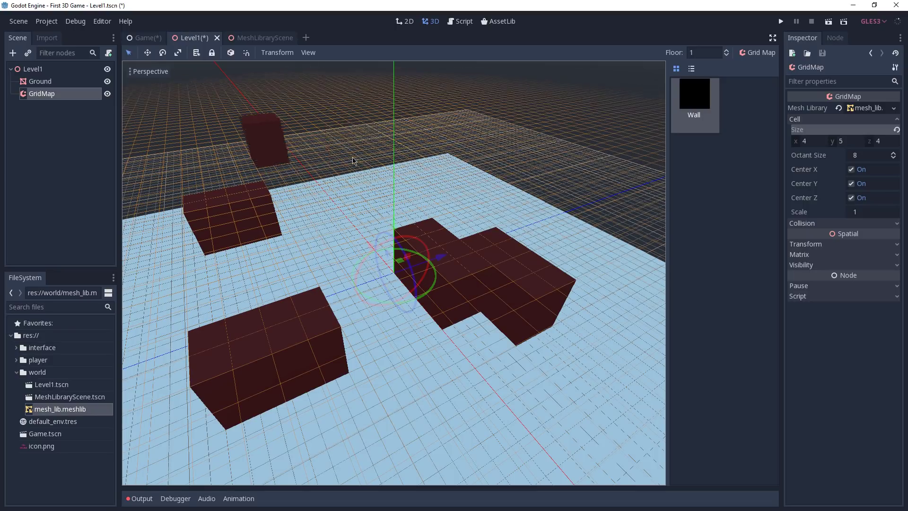
left_click(289, 196)
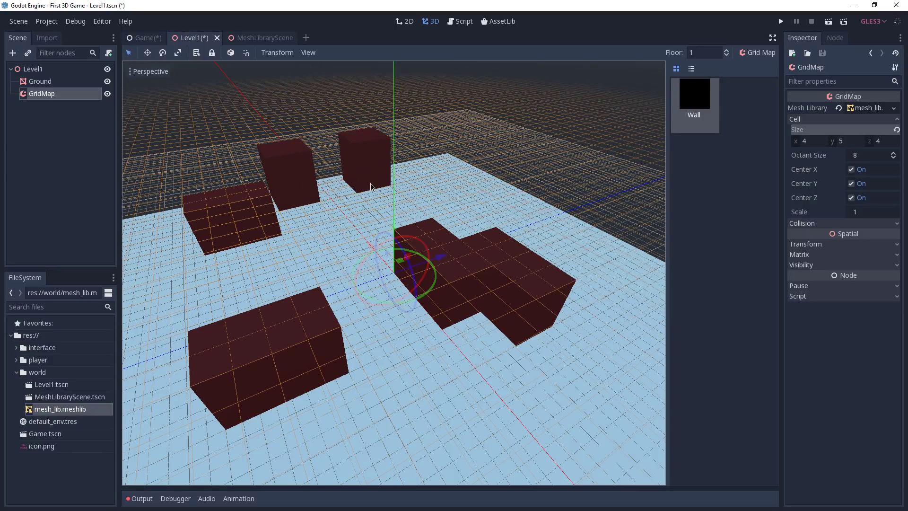
key("q")
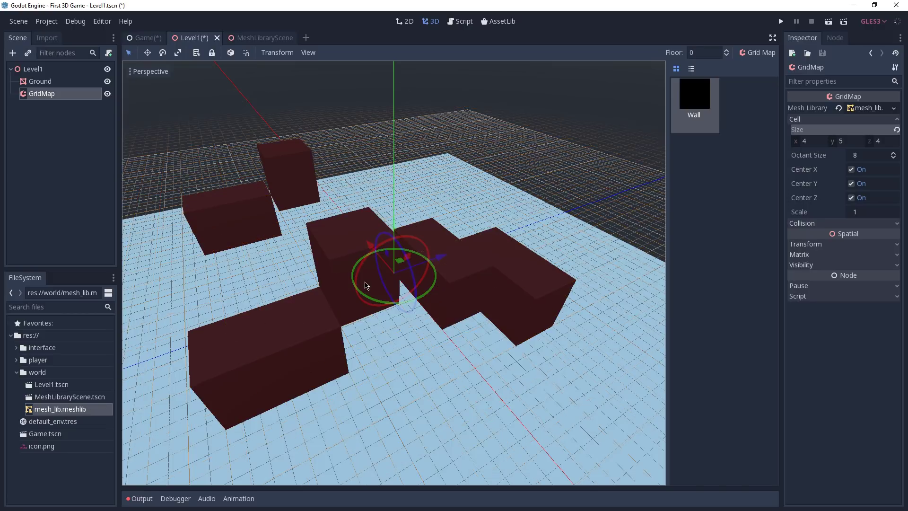
key("q")
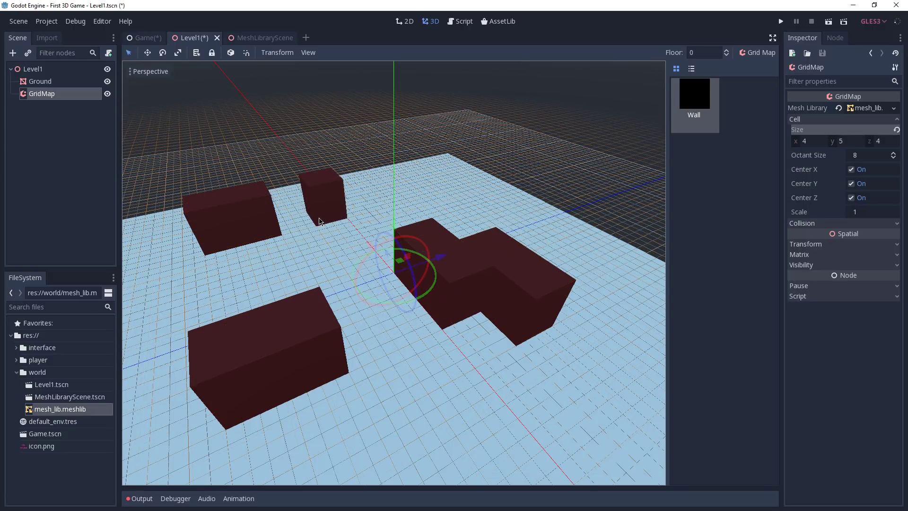
right_click(320, 220)
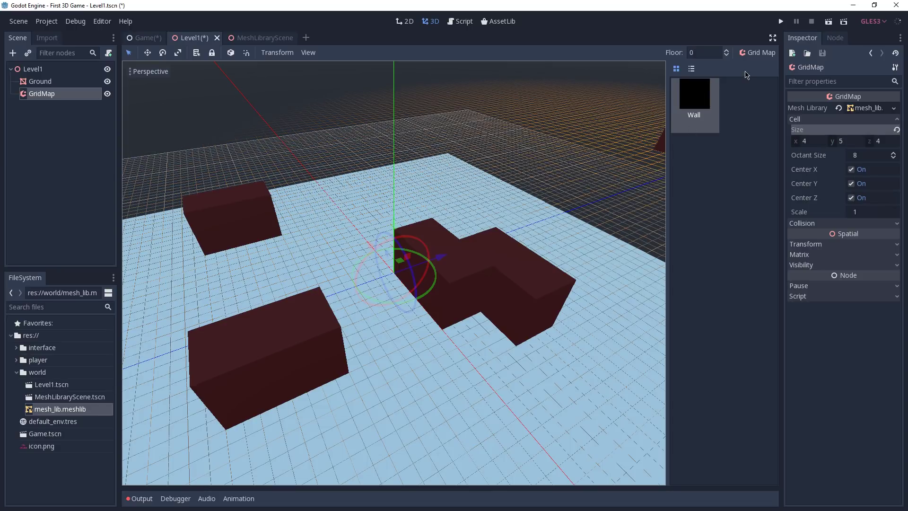
left_click(759, 53)
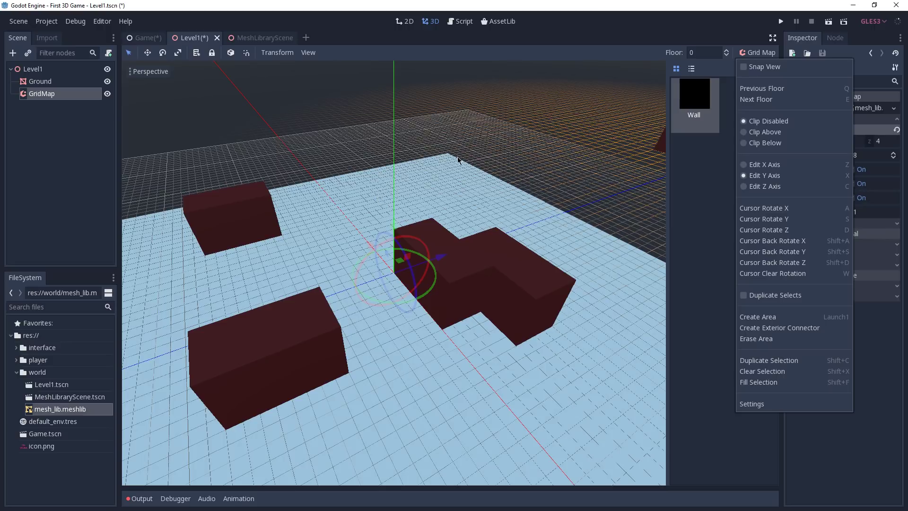
left_click(355, 207)
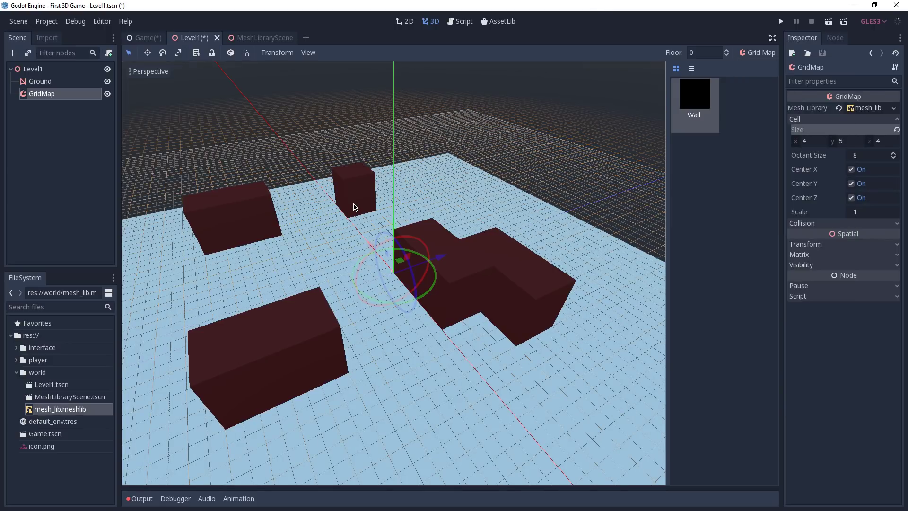
Switch the 3D viewport to an orthogonal top view.
left_click(150, 71)
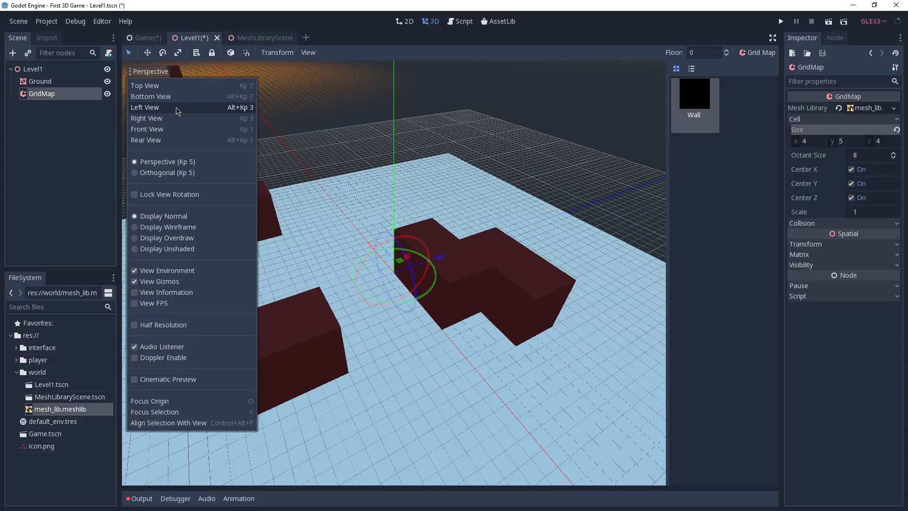
left_click(161, 85)
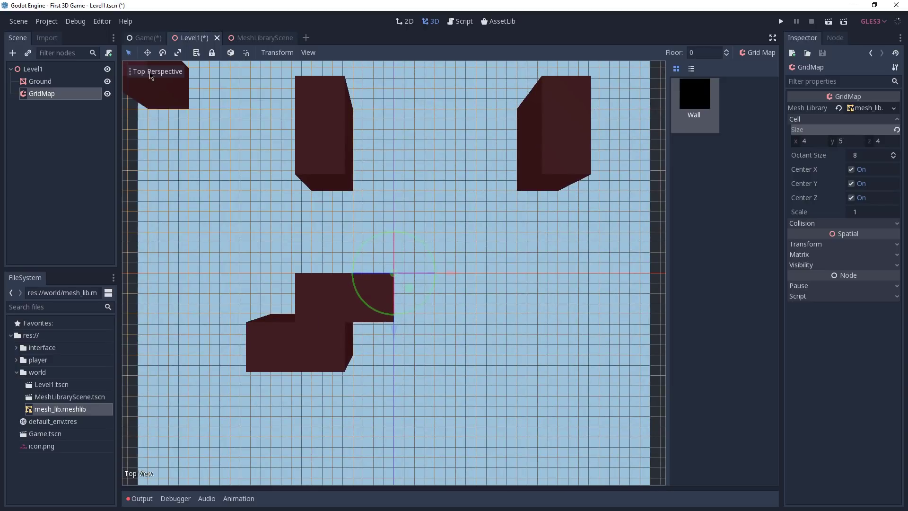
left_click(151, 74)
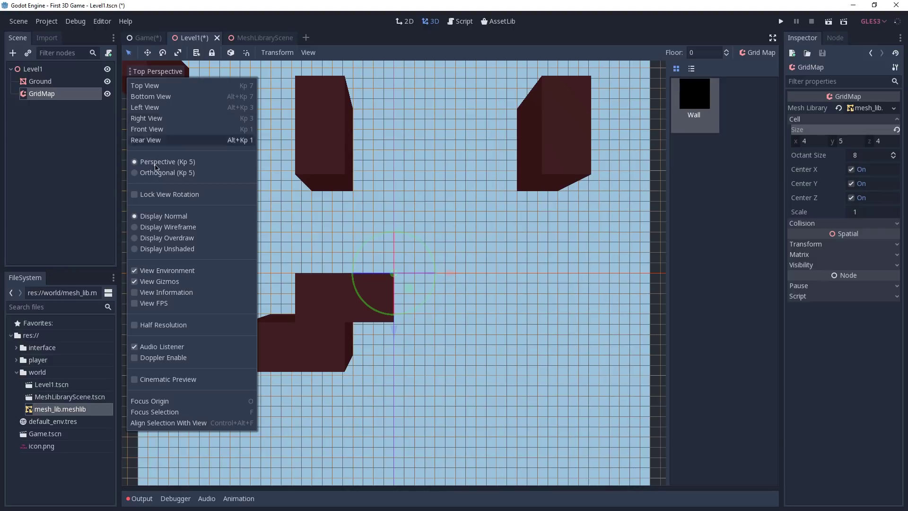
left_click(219, 175)
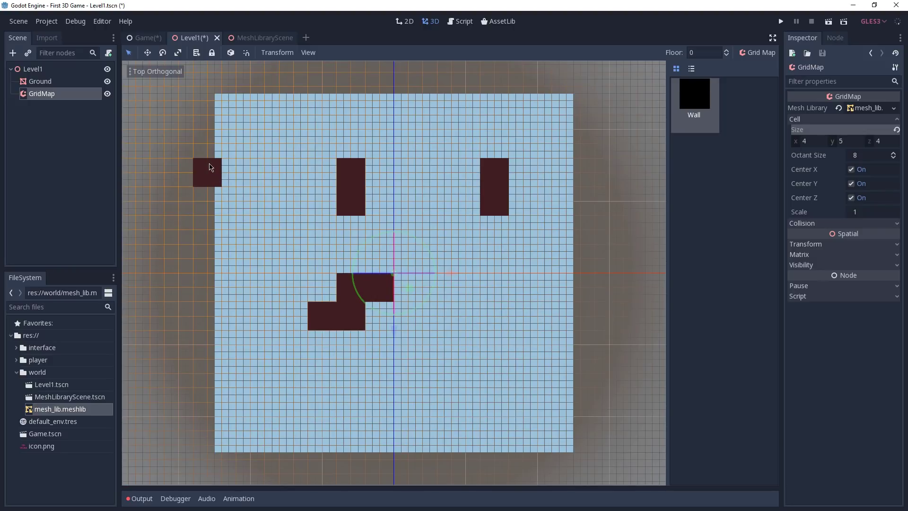
Paint a maze of Wall blocks across the whole ground with a closed outer border, and return to the perspective view.
mouse_move(205, 86)
left_mouse_down()
mouse_move(575, 94)
mouse_move(584, 250)
mouse_move(571, 447)
mouse_move(543, 461)
mouse_move(206, 448)
mouse_move(208, 107)
left_mouse_up()
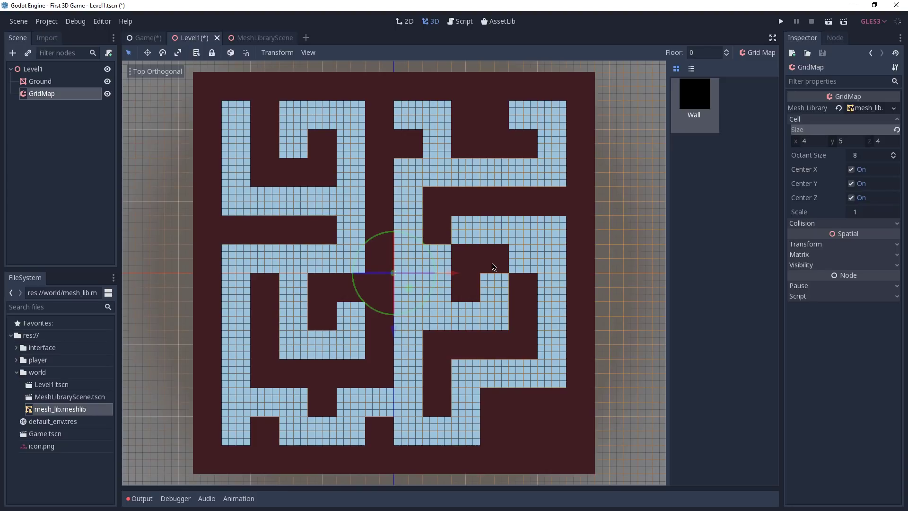
left_click(156, 71)
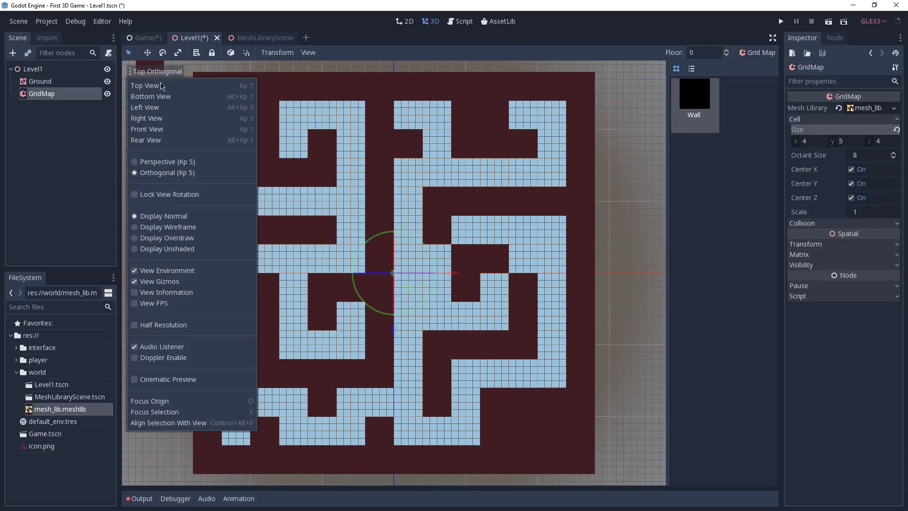
left_click(192, 162)
middle_click_drag(192, 161, 334, 252)
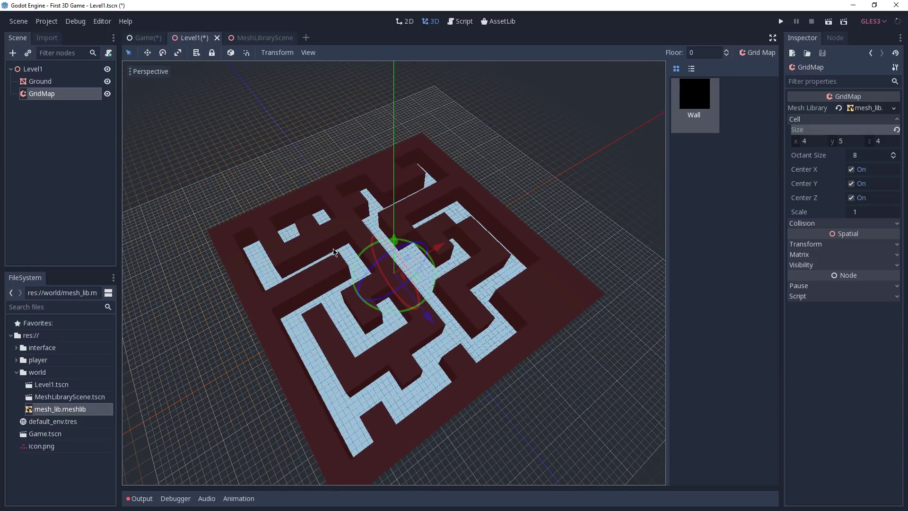
Assign a new SpatialMaterial to the Ground's mesh and open the material for editing.
left_click(42, 84)
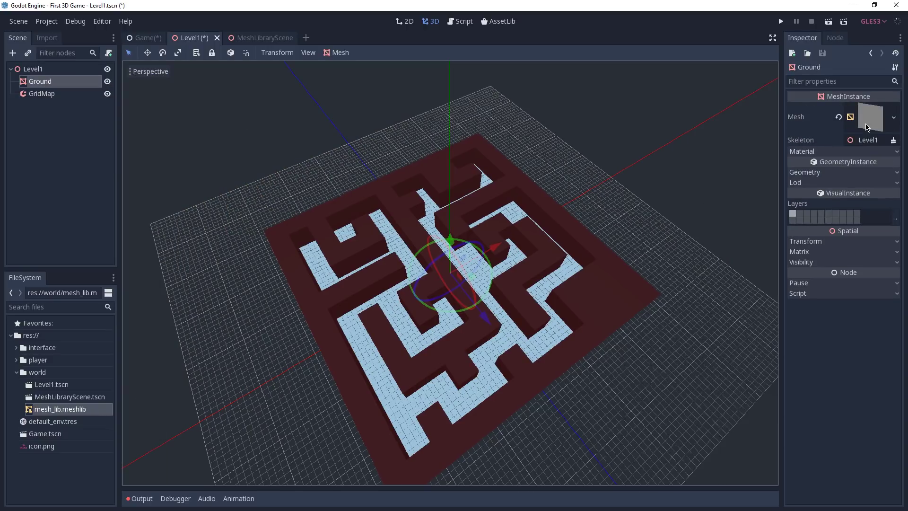
left_click(868, 126)
left_click(889, 169)
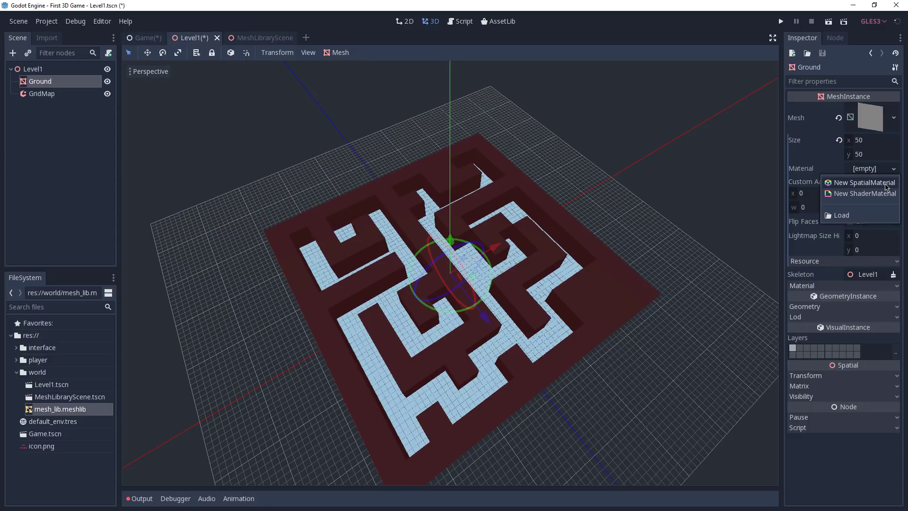
left_click(885, 186)
left_click(875, 184)
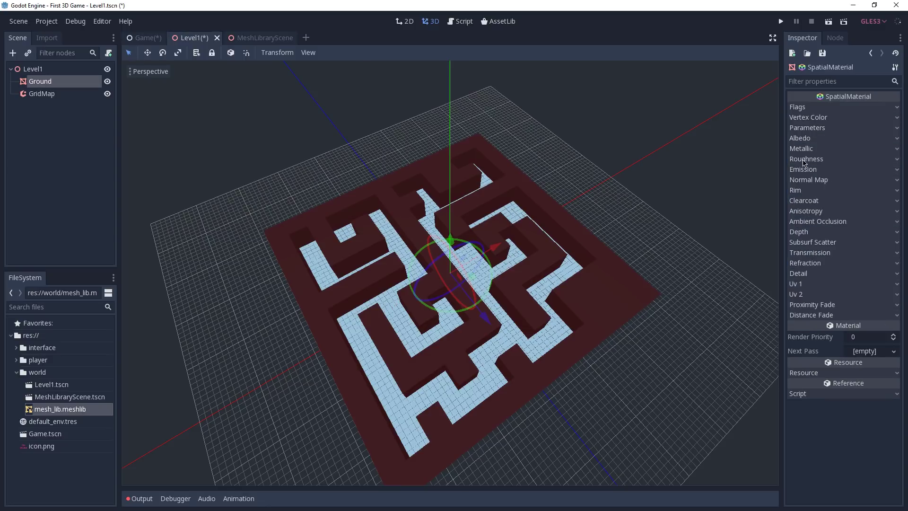
Set the ground material's albedo color to a medium blue.
left_click(805, 141)
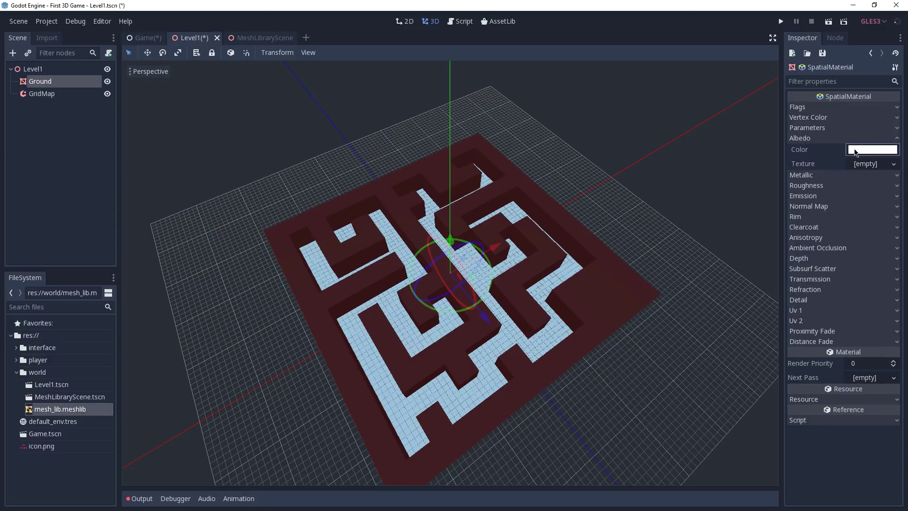
left_click(855, 152)
left_click(843, 103)
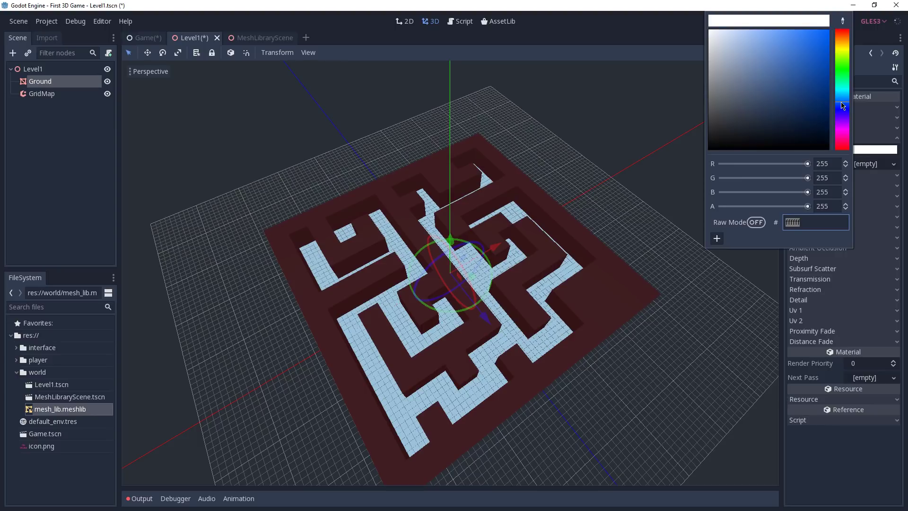
left_click(797, 64)
left_click(780, 57)
left_click(716, 178)
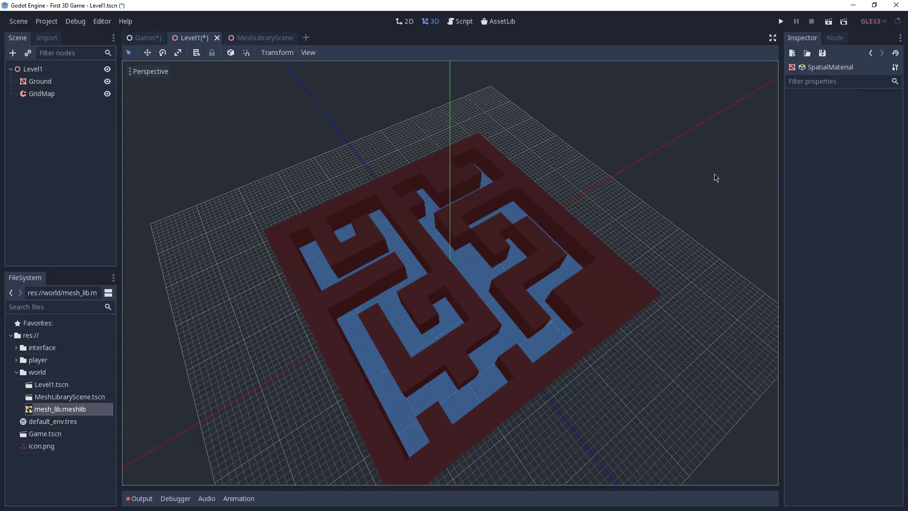
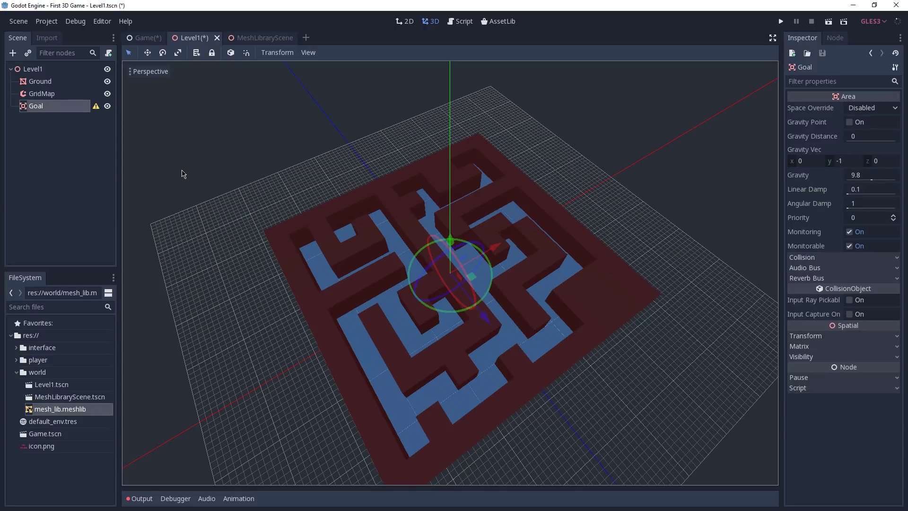
Add a CollisionShape under the Goal area and give it a new SphereShape.
left_click(13, 53)
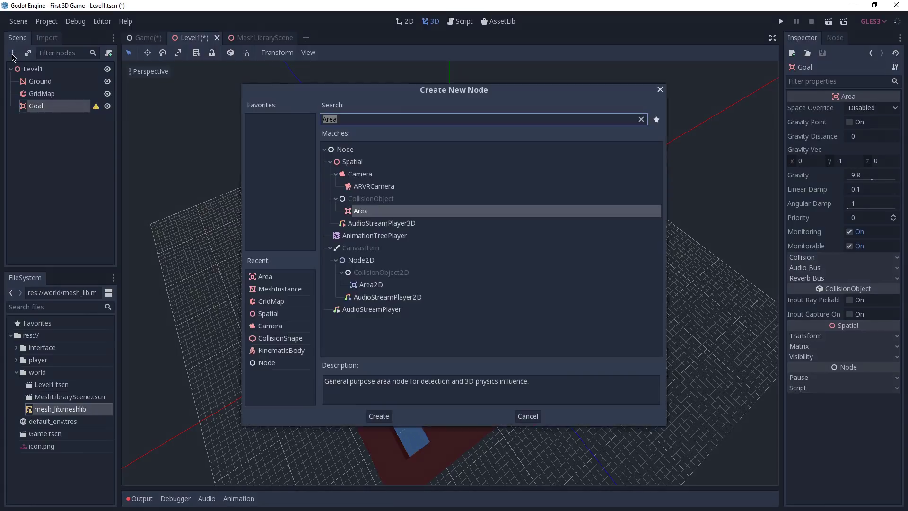
type("coll")
key("Return")
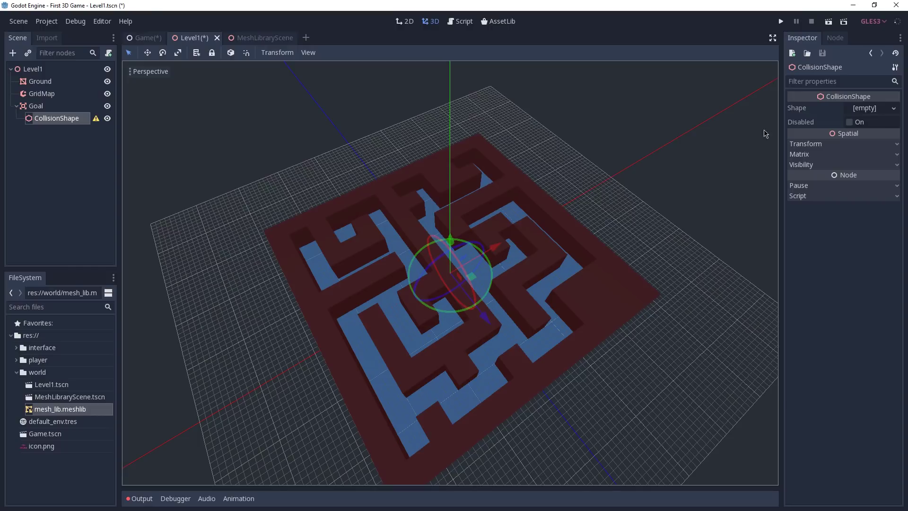
left_click(892, 108)
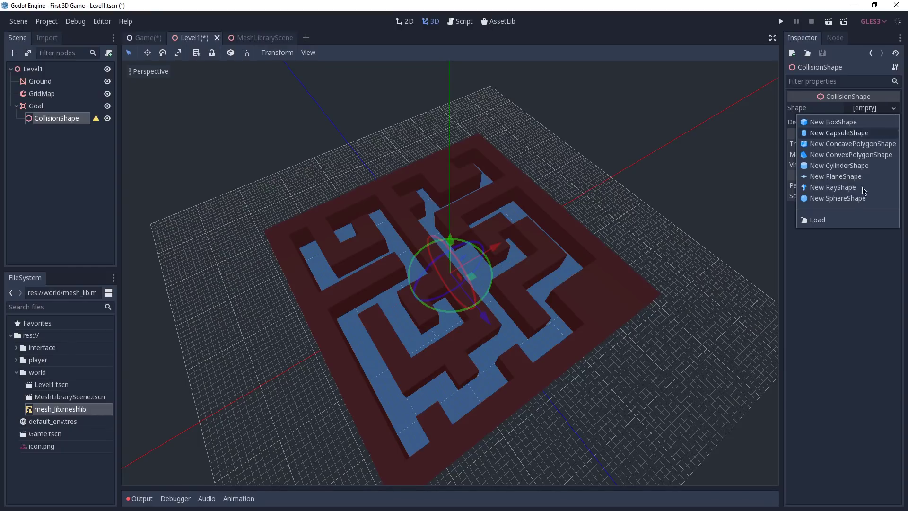
left_click(837, 198)
scroll(555, 301, "up", 10)
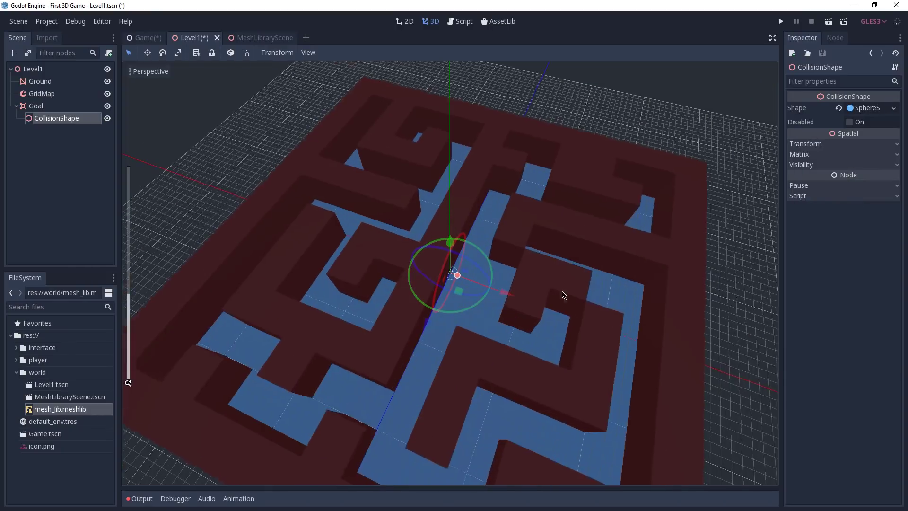
scroll(555, 304, "down", 8)
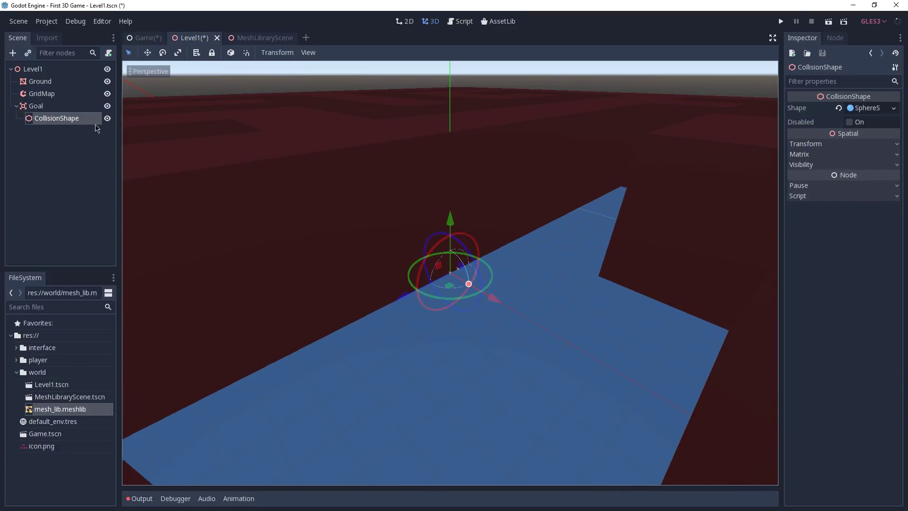
Add a MeshInstance under the Goal area and give it a new SphereMesh.
left_click(41, 110)
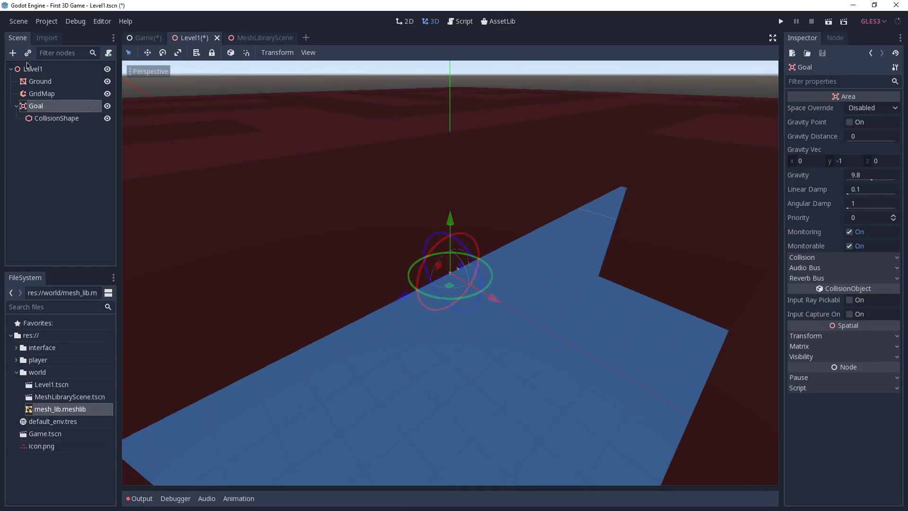
left_click(14, 53)
type("meshinstance")
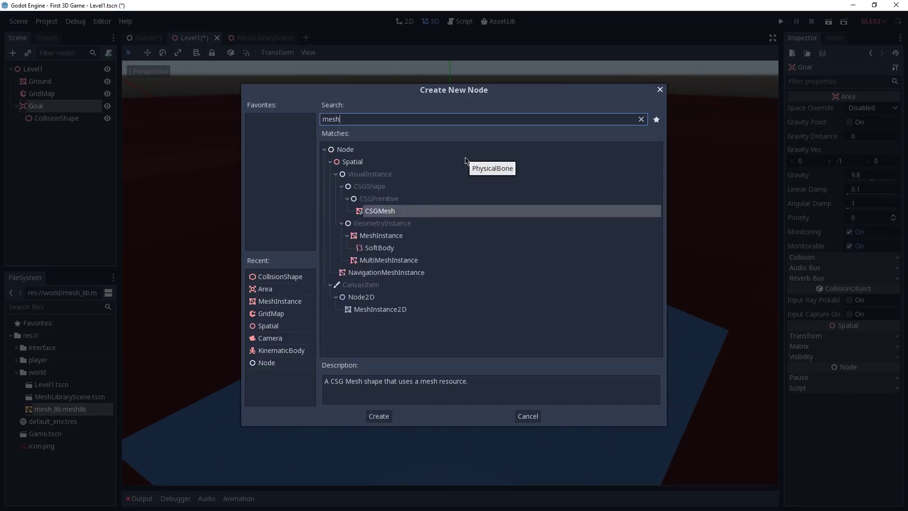
key("Return")
left_click(894, 108)
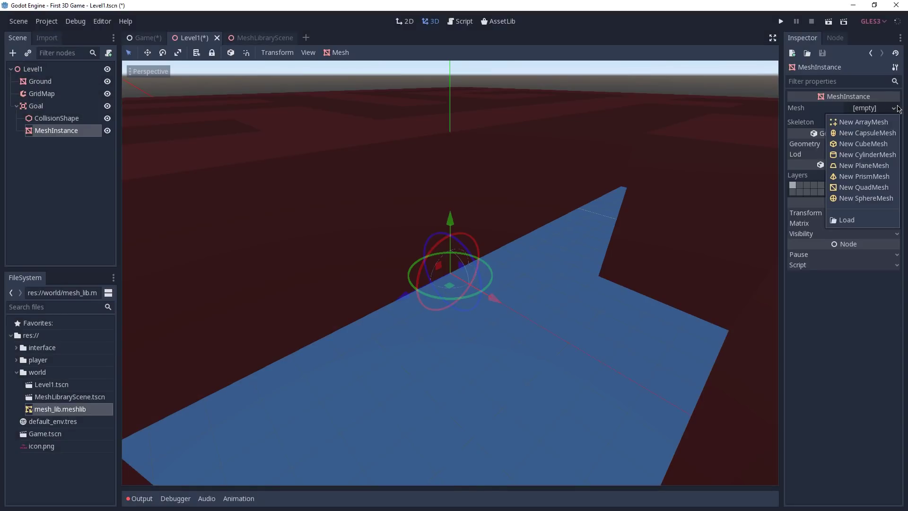
left_click(890, 198)
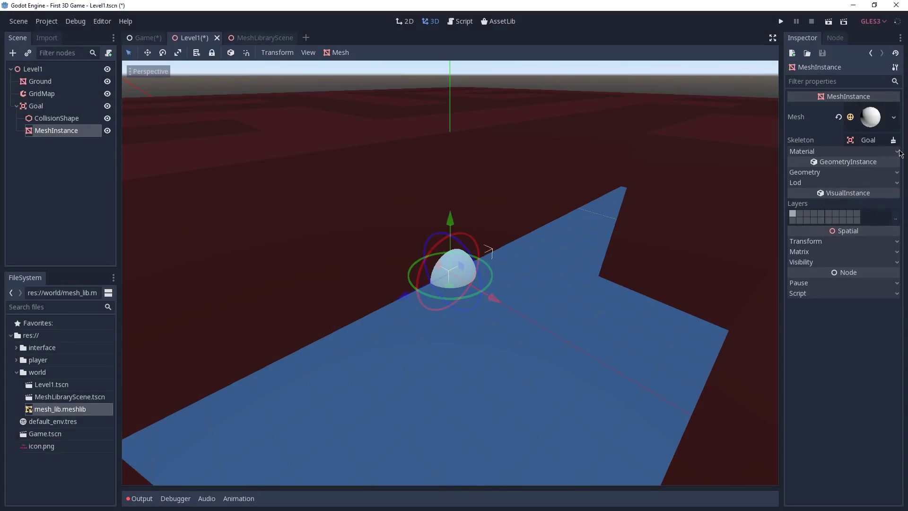
Assign a new SpatialMaterial to the Goal's MeshInstance and open the material for editing.
left_click(899, 152)
left_click(894, 172)
left_click(865, 206)
left_click(869, 171)
Set the albedo color of the Goal sphere's material to a bright purple-magenta.
left_click(800, 138)
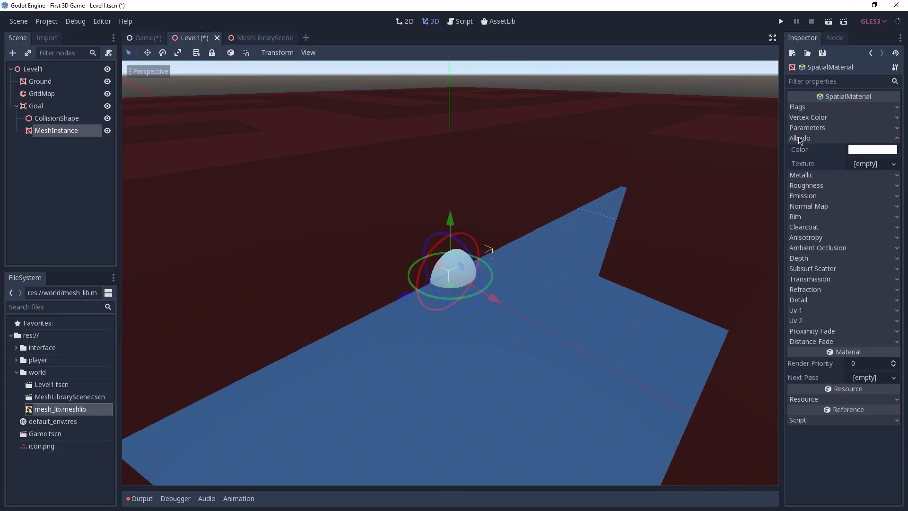
left_click(870, 149)
left_click(836, 125)
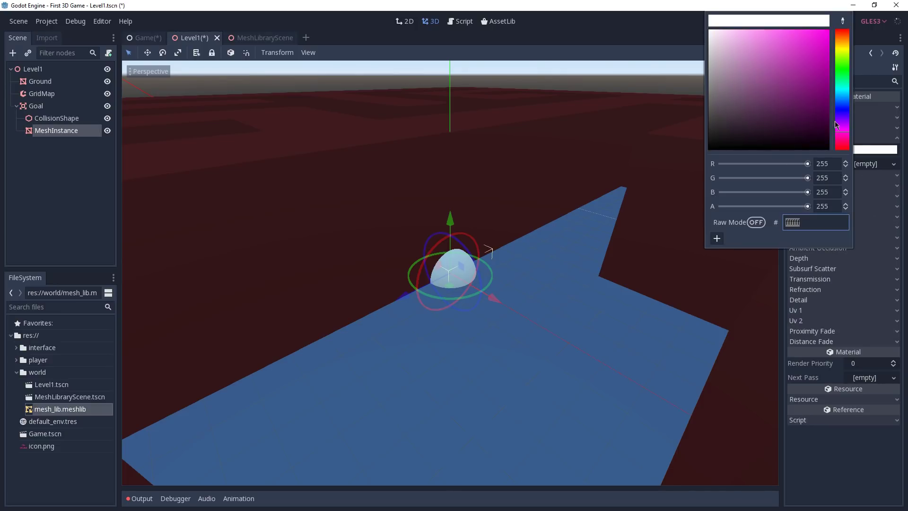
left_click(802, 49)
Save the Goal branch as its own scene, Goal.tscn, in the res://world folder.
left_click(38, 108)
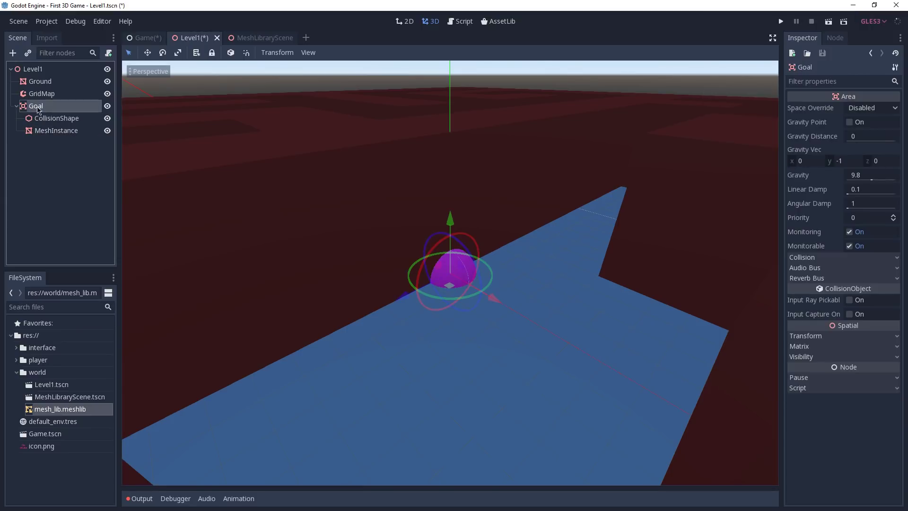
right_click(39, 108)
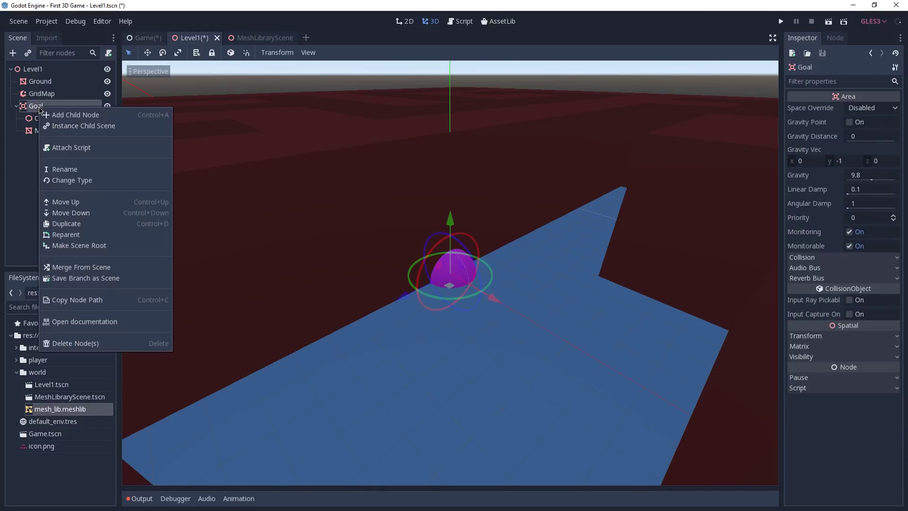
left_click(132, 279)
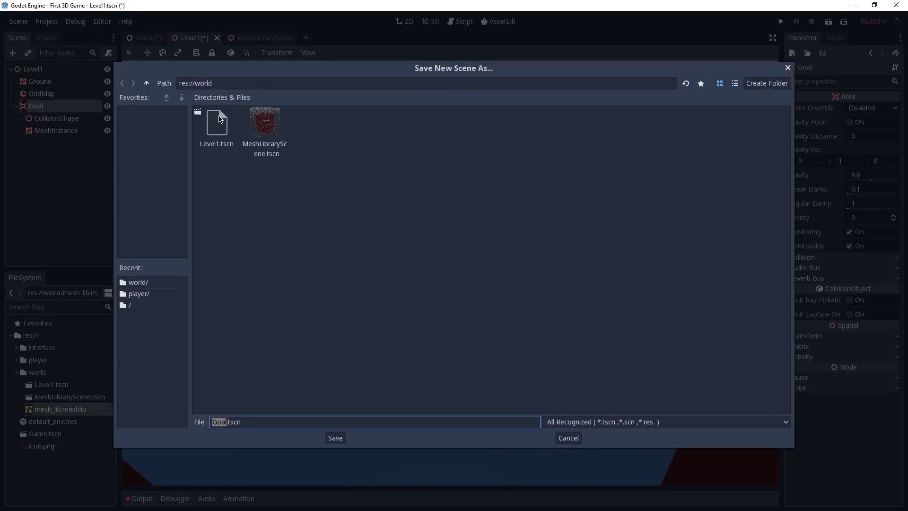
left_click(337, 438)
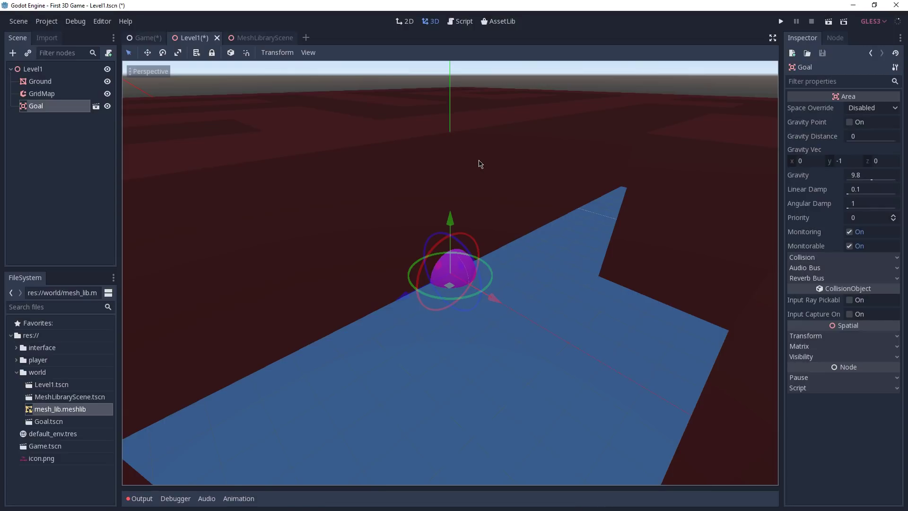
Move the Goal from the maze's centre into a dead-end corridor near the outer wall and save the Level1 scene.
scroll(480, 164, "down", 8)
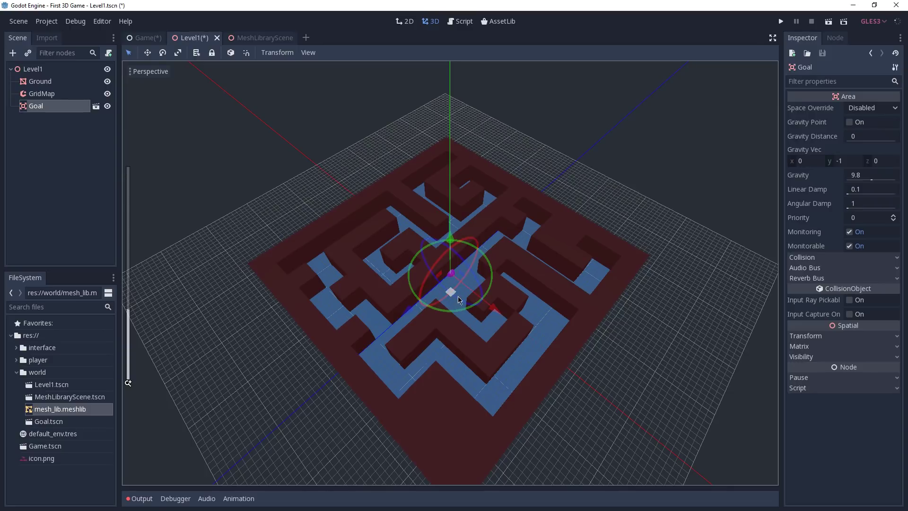
left_click_drag(454, 291, 602, 279)
left_click_drag(624, 238, 624, 225)
scroll(615, 222, "up", 5)
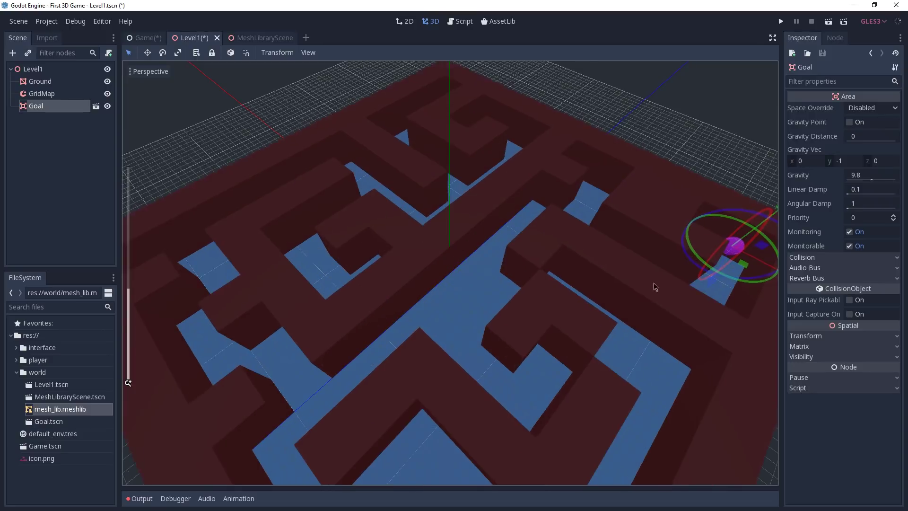
key("f")
middle_click_drag(610, 219, 416, 362)
left_click_drag(416, 362, 386, 319)
scroll(373, 333, "up", 3)
middle_click_drag(373, 333, 397, 264)
left_click_drag(397, 263, 373, 296)
scroll(373, 296, "down", 3)
key("ctrl+s")
In the Game scene, move the Player from the maze's centre to a corridor's dead end in a corner of the maze.
left_click(161, 38)
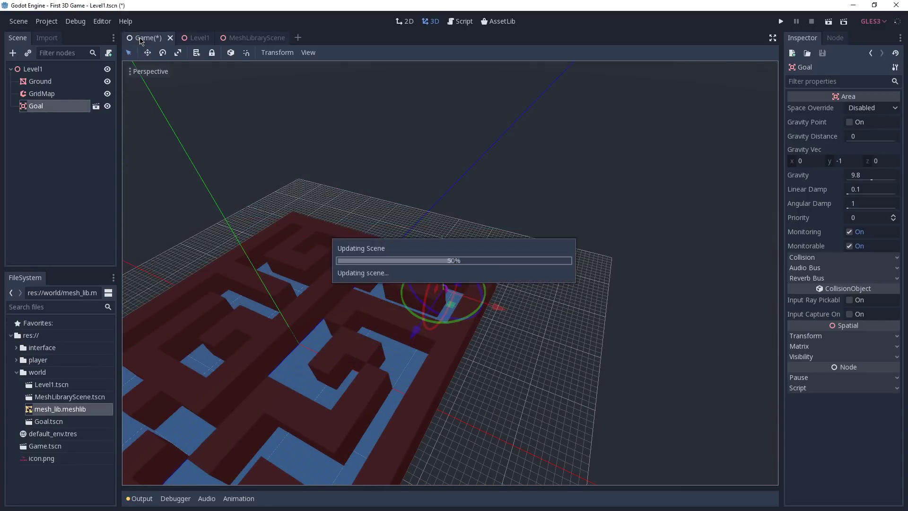
scroll(508, 315, "down", 3)
scroll(507, 316, "down", 2)
middle_click_drag(507, 316, 607, 360)
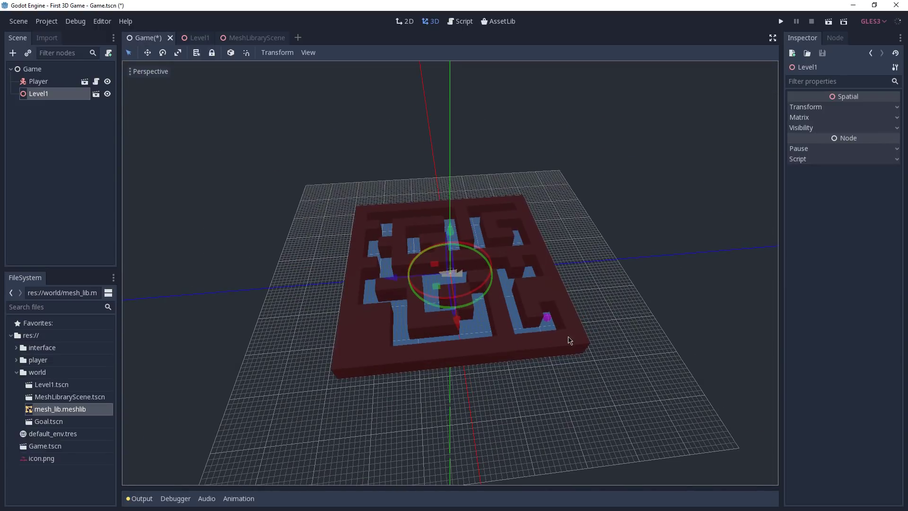
left_click(46, 83)
scroll(450, 233, "up", 5)
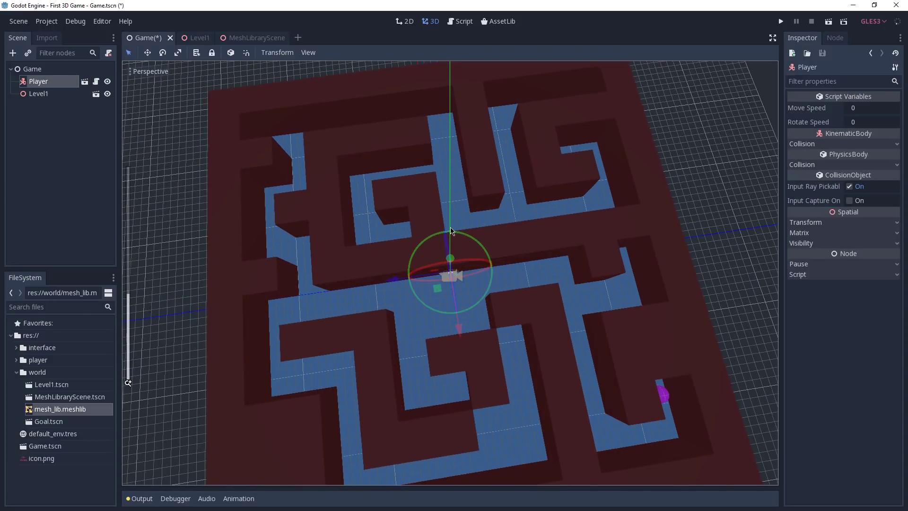
scroll(450, 232, "up", 2)
scroll(450, 230, "down", 3)
middle_click_drag(451, 228, 469, 307)
left_click_drag(454, 295, 414, 135)
scroll(356, 177, "up", 5)
middle_click_drag(356, 177, 487, 263)
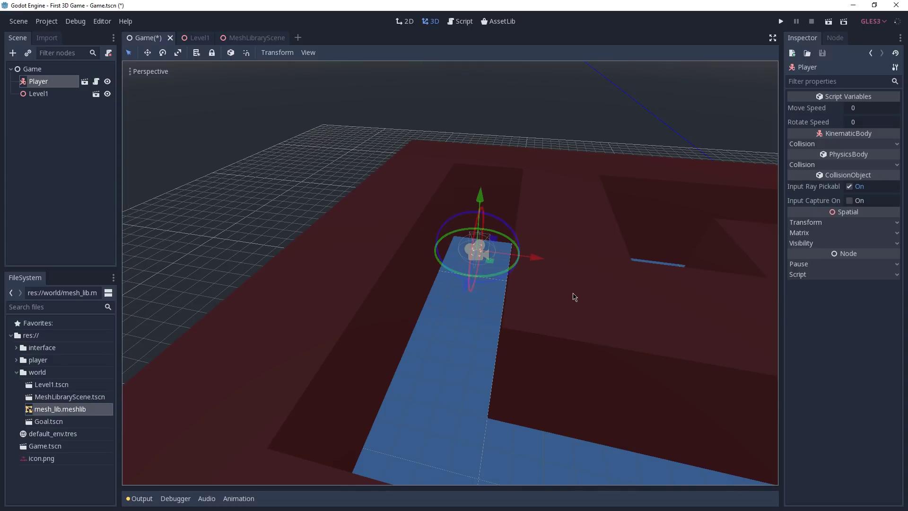
Run the game, move and turn the player through the maze corridors, and close the game window.
key("F5")
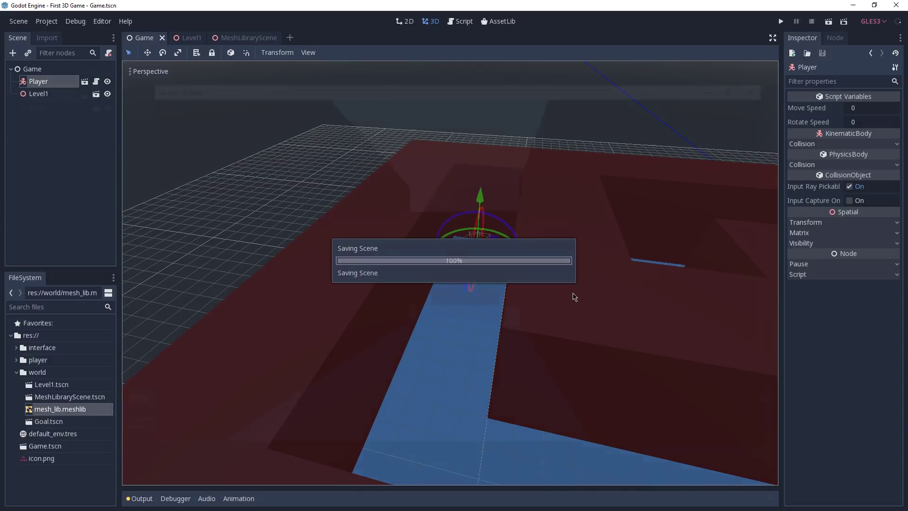
key("Left")
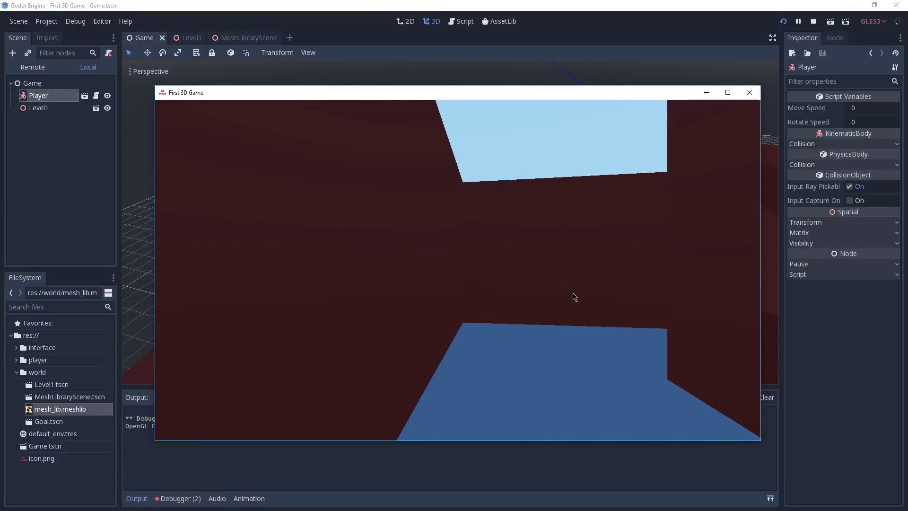
key("Up")
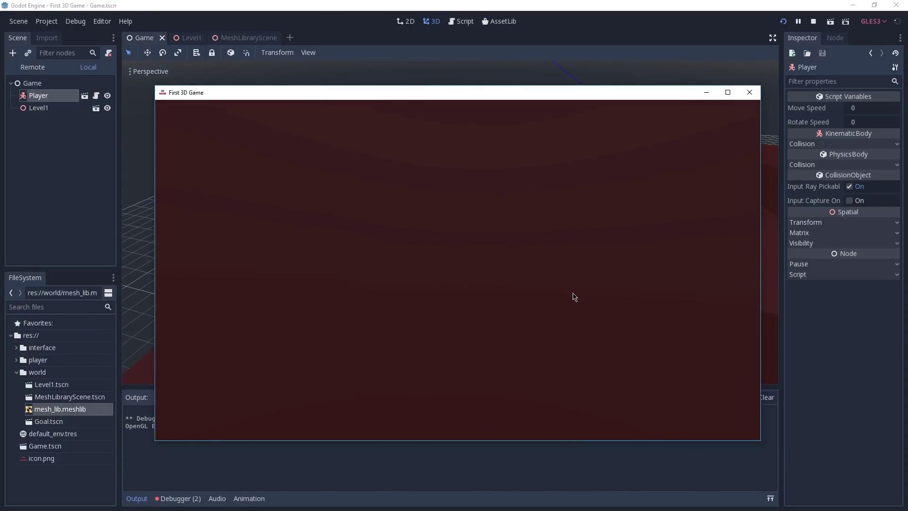
key("Down")
key("Left")
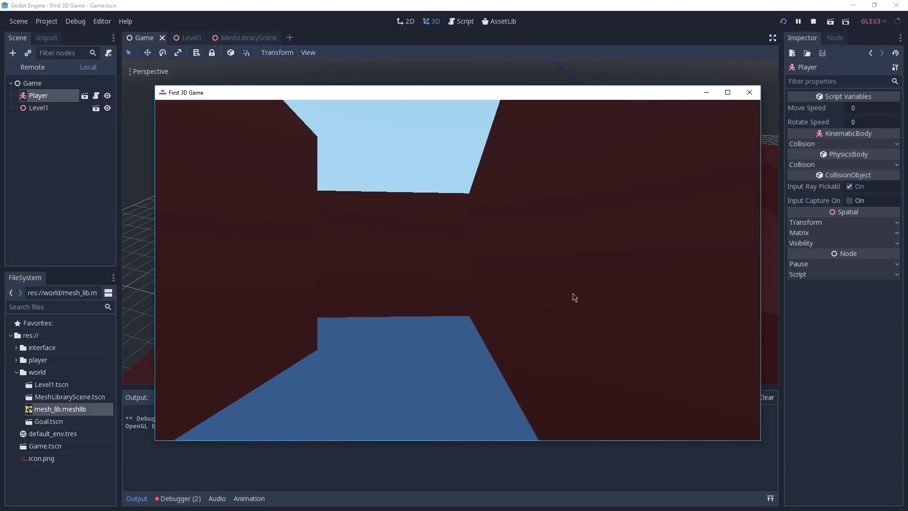
key("Up")
key("Down")
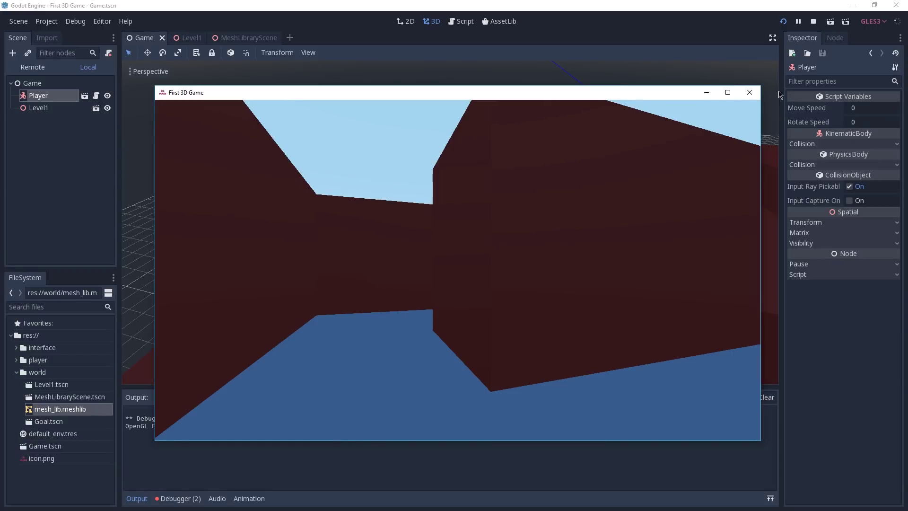
left_click(749, 92)
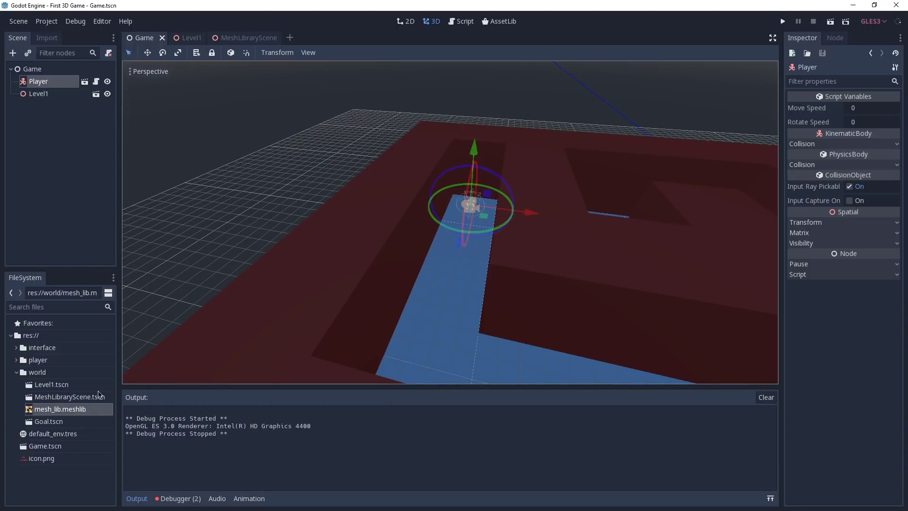
Open the default_env.tres environment and set its procedural sky's top color to a deeper sky blue.
left_click(62, 435)
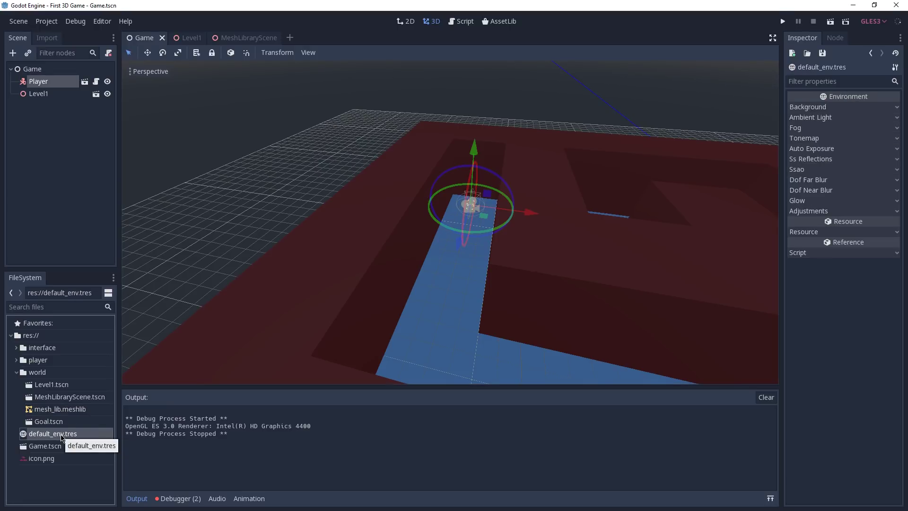
scroll(331, 174, "down", 5)
middle_click_drag(353, 172, 481, 163)
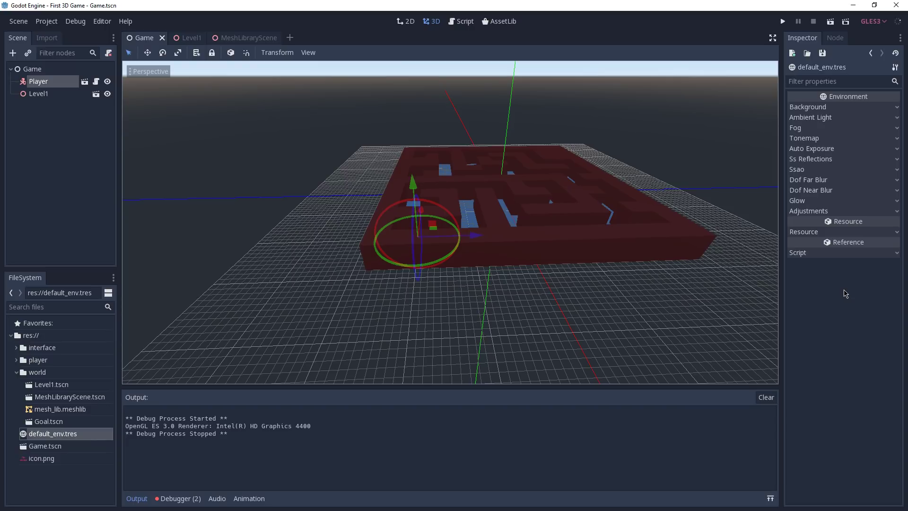
left_click(845, 108)
left_click(870, 133)
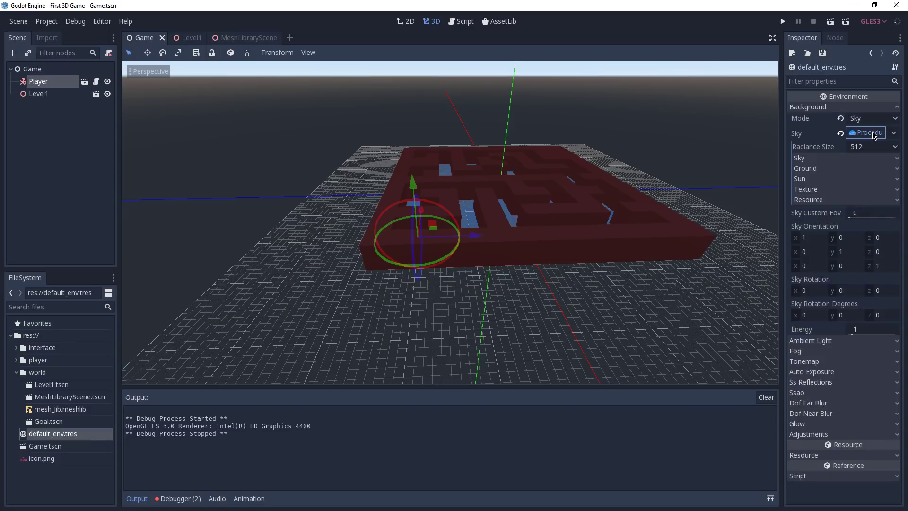
left_click(806, 159)
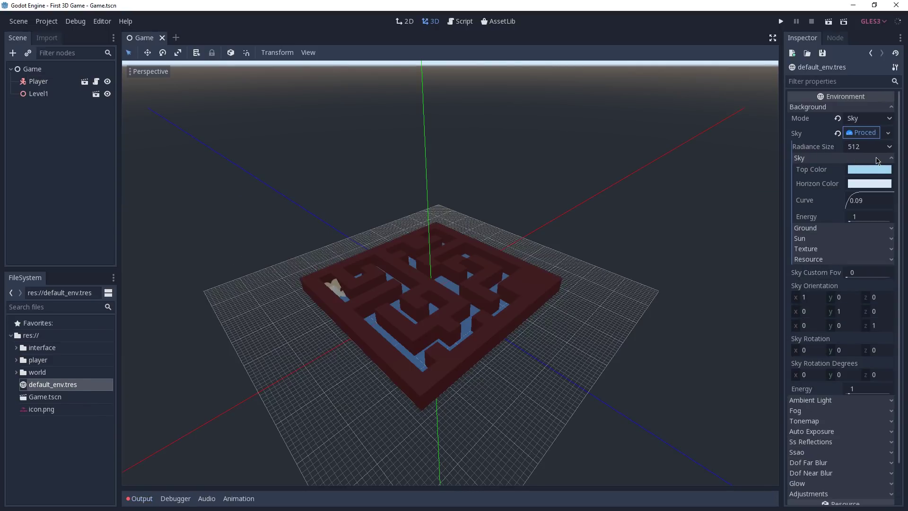
left_click(870, 170)
left_click(879, 133)
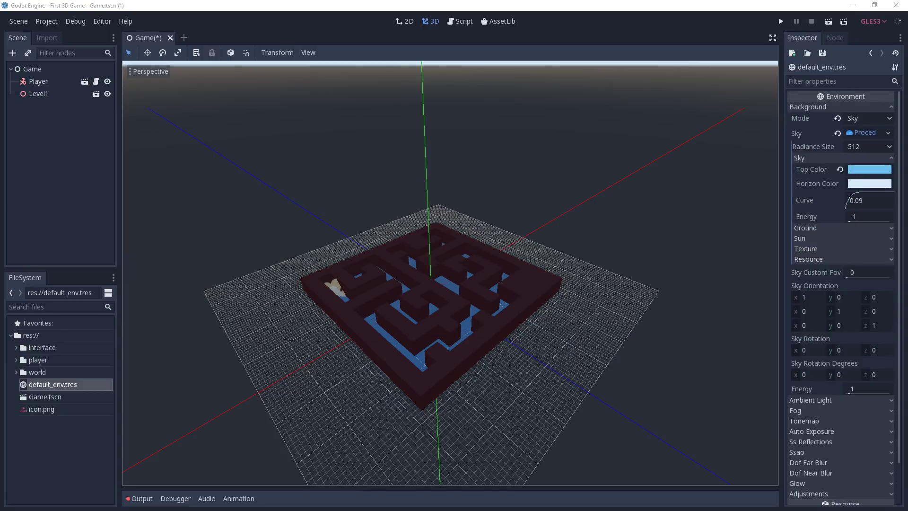
left_click(878, 133)
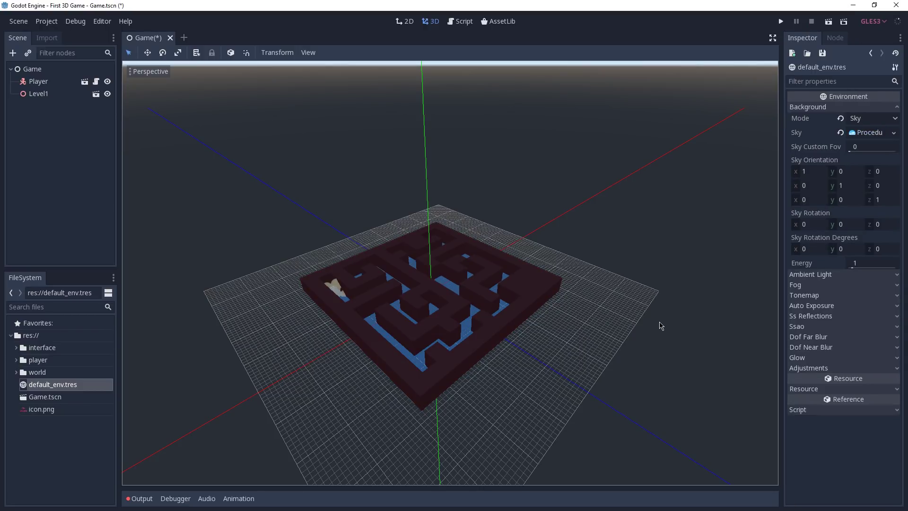
Enable the environment's adjustments with brightness 1.4 and contrast 1.2, and save the scene.
left_click(824, 368)
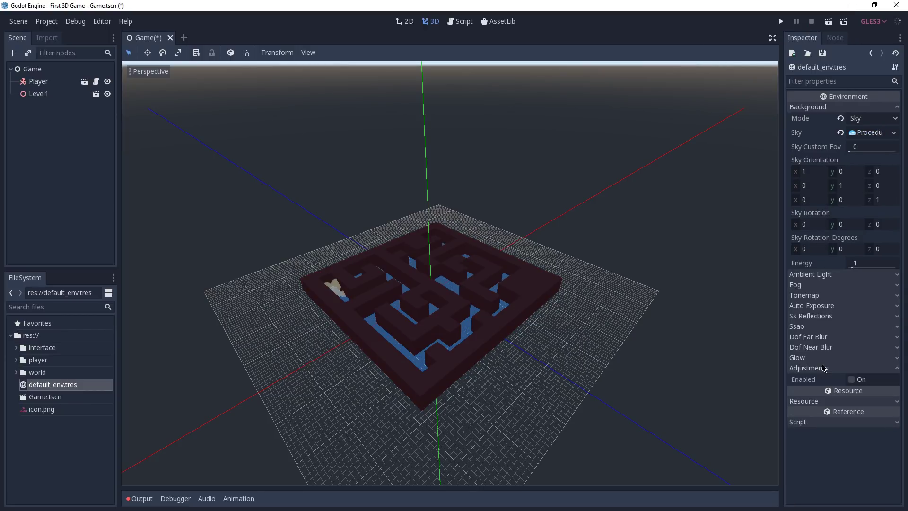
left_click(854, 380)
left_click(878, 395)
type("1.4")
left_click(863, 409)
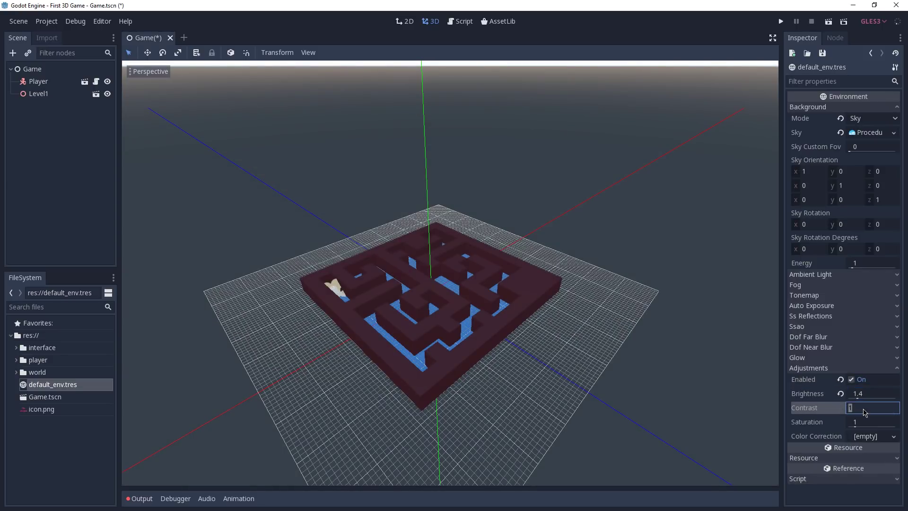
type("1.2")
key("Return")
key("ctrl+s")
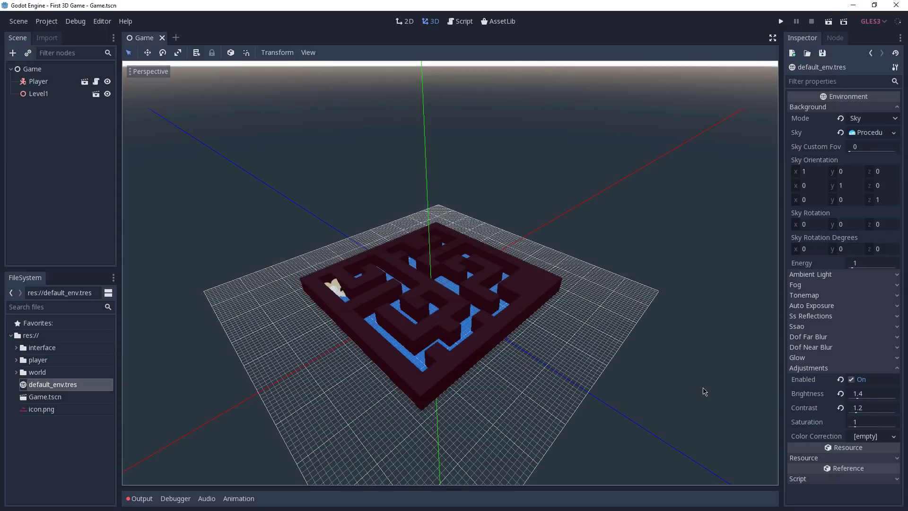
Set the environment's tonemap mode to Filmic and save the scene.
left_click(822, 298)
left_click(869, 306)
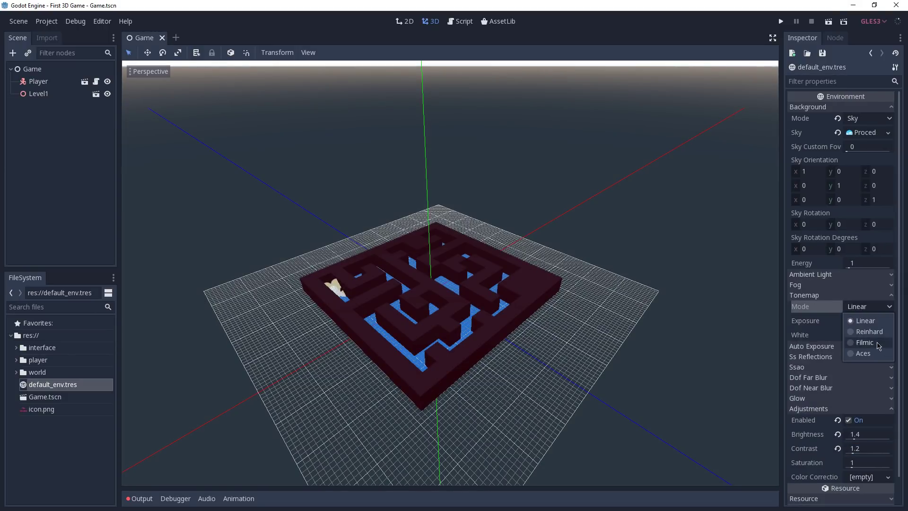
left_click(878, 344)
middle_click_drag(466, 188, 558, 290)
key("ctrl+s")
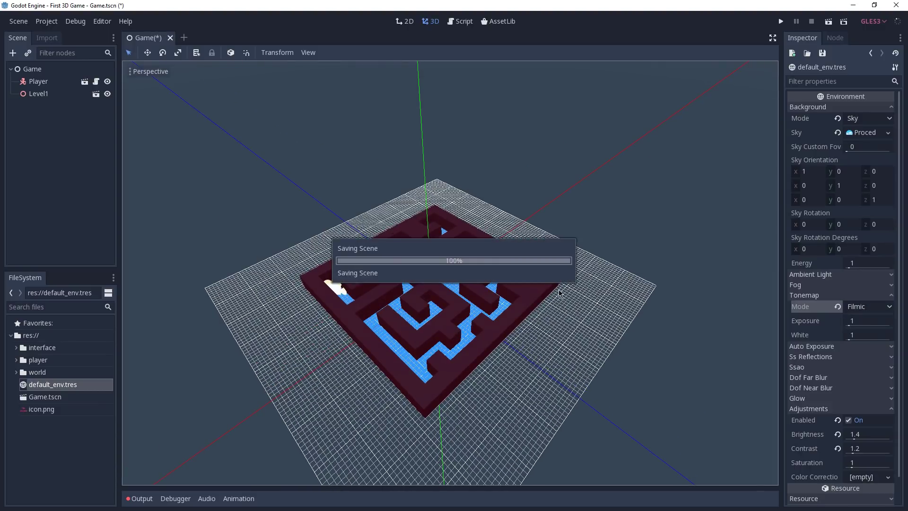
Test-run the game to check the adjusted environment colors from inside the maze, and close the game window.
key("F5")
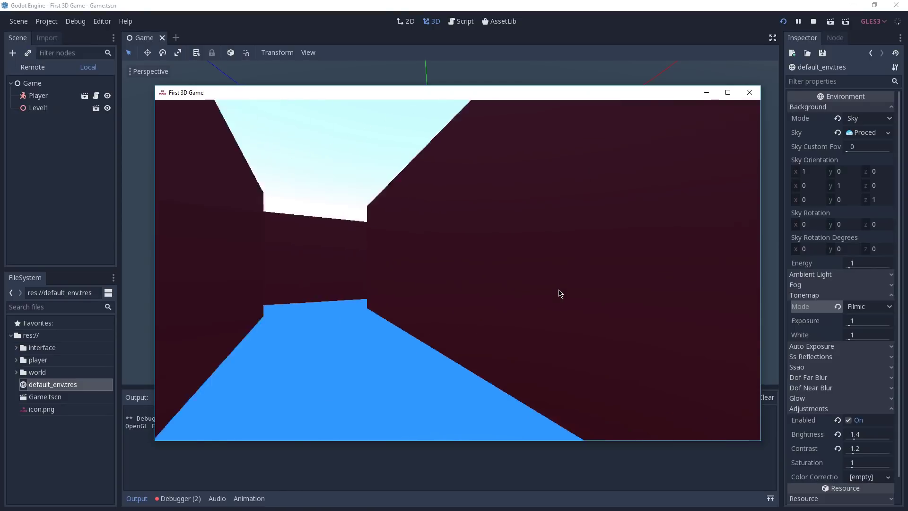
key("Up")
key("Left")
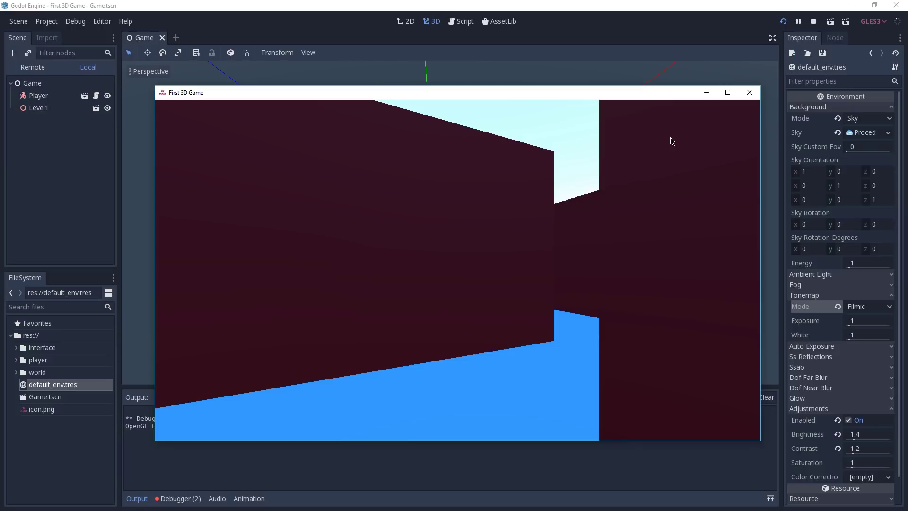
left_click(750, 93)
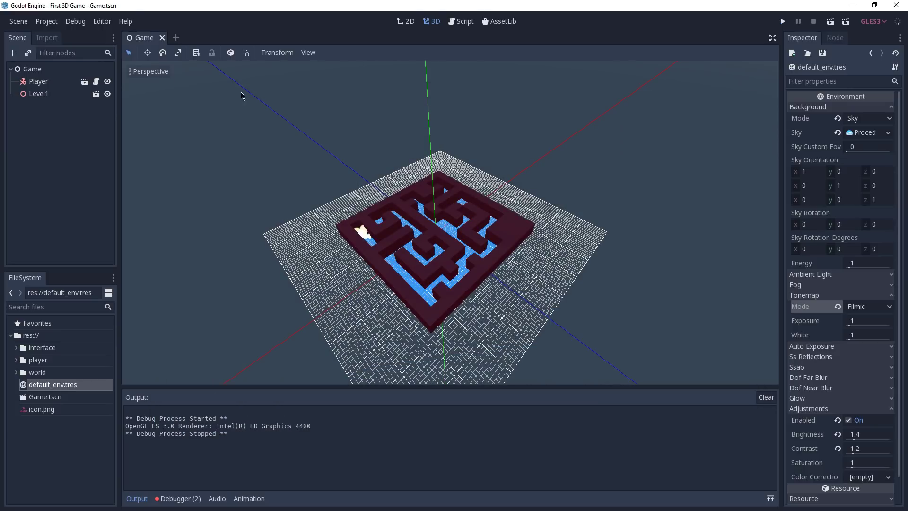
Open the Level1 scene from the Game scene and add a DirectionalLight node under its root.
left_click(96, 93)
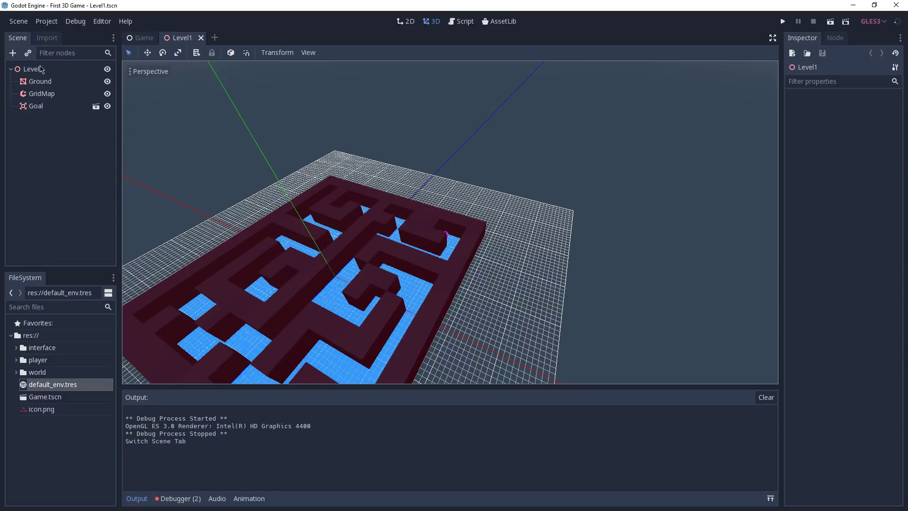
left_click(13, 53)
type("directi")
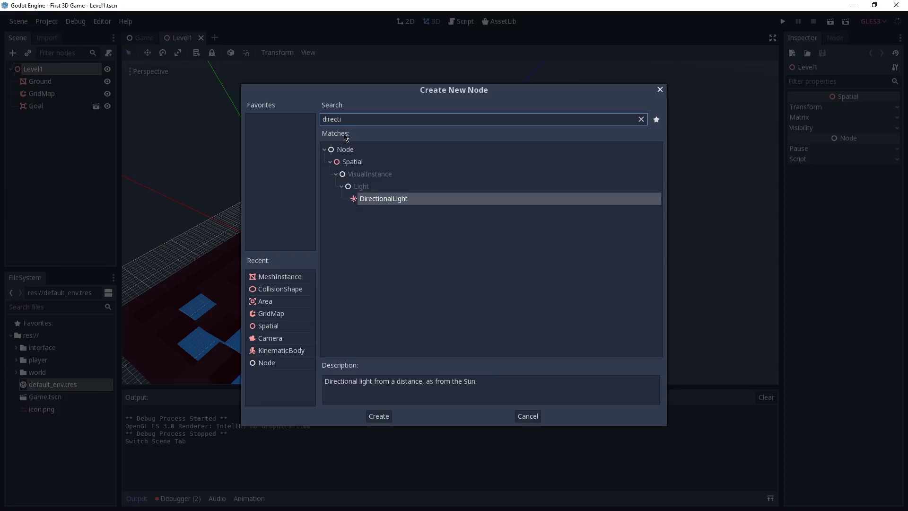
double_click(396, 200)
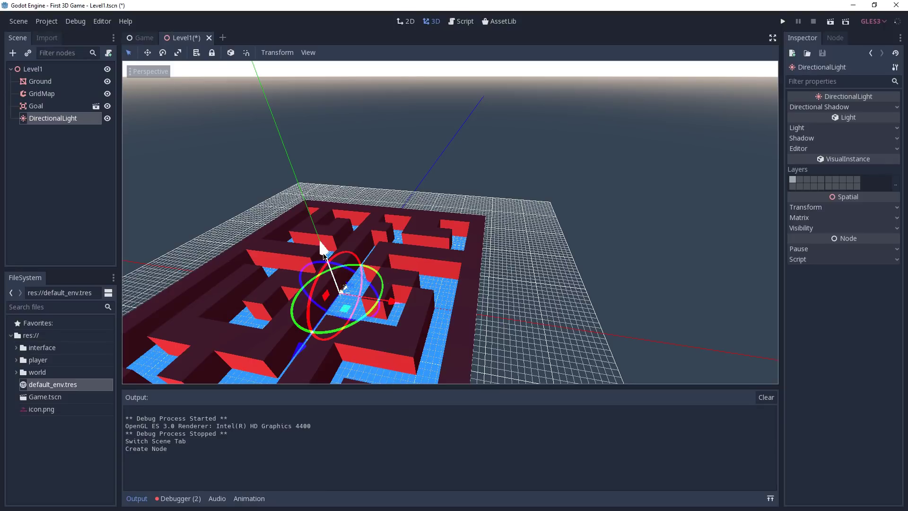
Rotate the DirectionalLight in the Level1 scene so it lights the maze walls facing the positive X direction.
left_click_drag(323, 254, 458, 217)
key("ctrl+z")
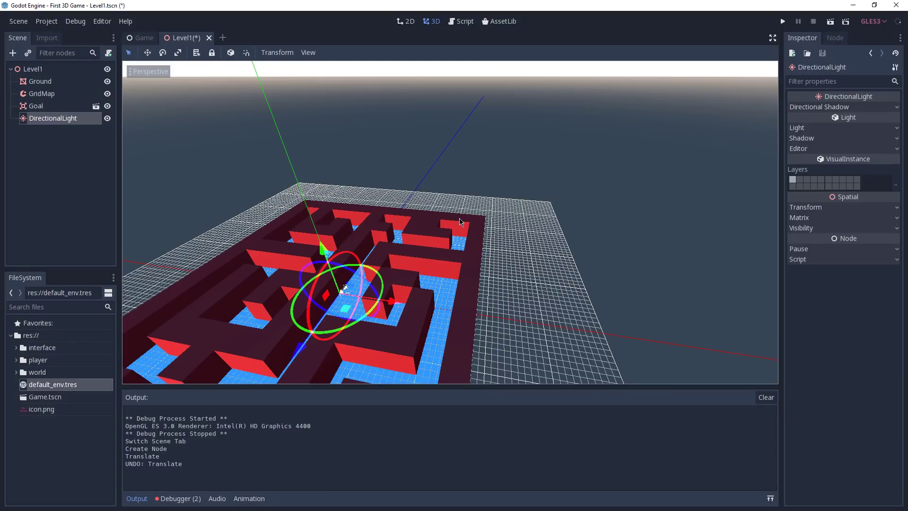
middle_click_drag(458, 217, 454, 220, "shift")
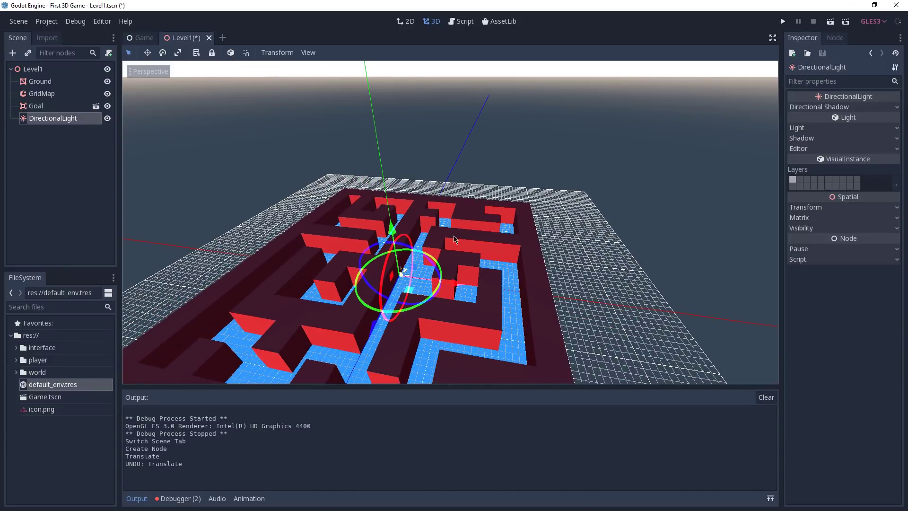
mouse_move(390, 258)
left_mouse_down()
mouse_move(416, 258)
mouse_move(378, 312)
mouse_move(444, 302)
left_mouse_up()
key("ctrl+z")
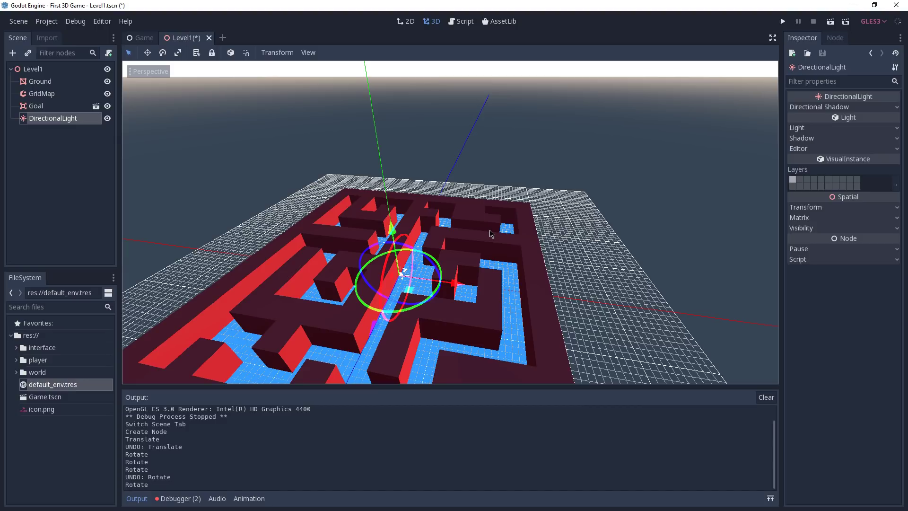
Test-run the game, move and turn inside the maze to check the directional lighting on the walls, and quit the game.
key("F5")
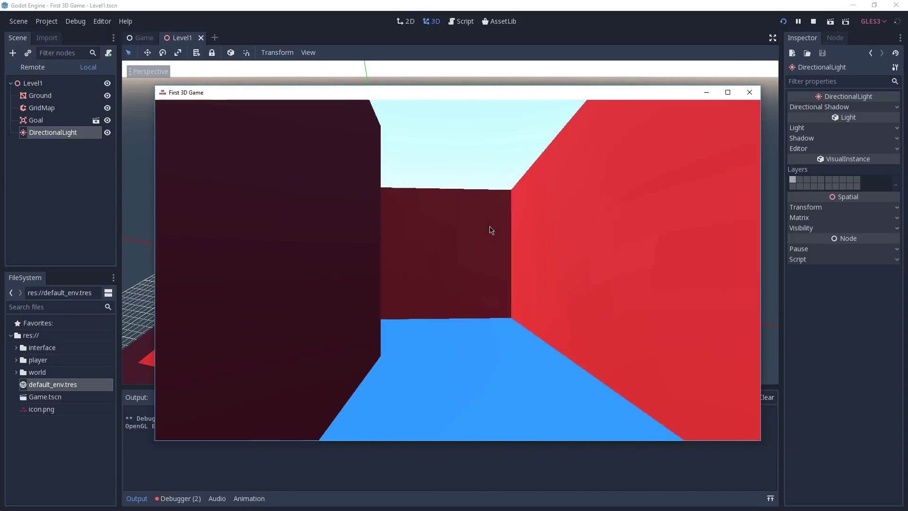
key("Up")
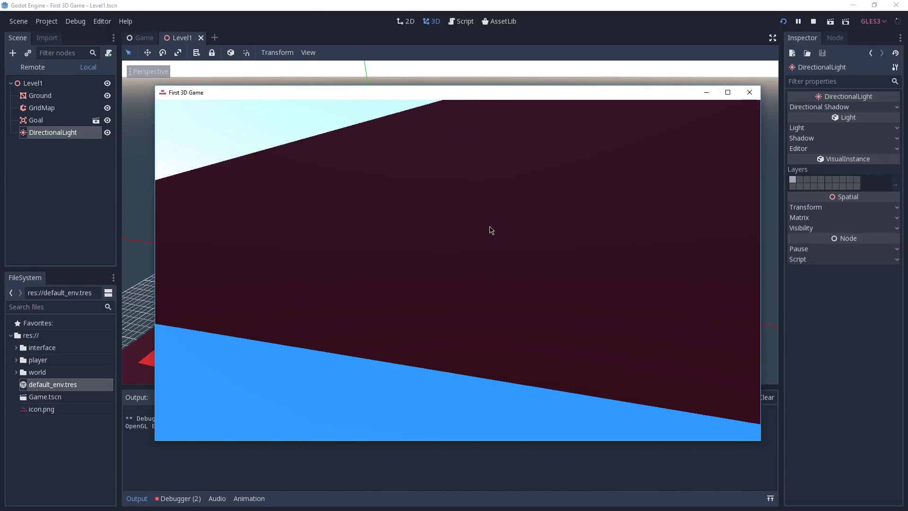
key("Right")
key("Escape")
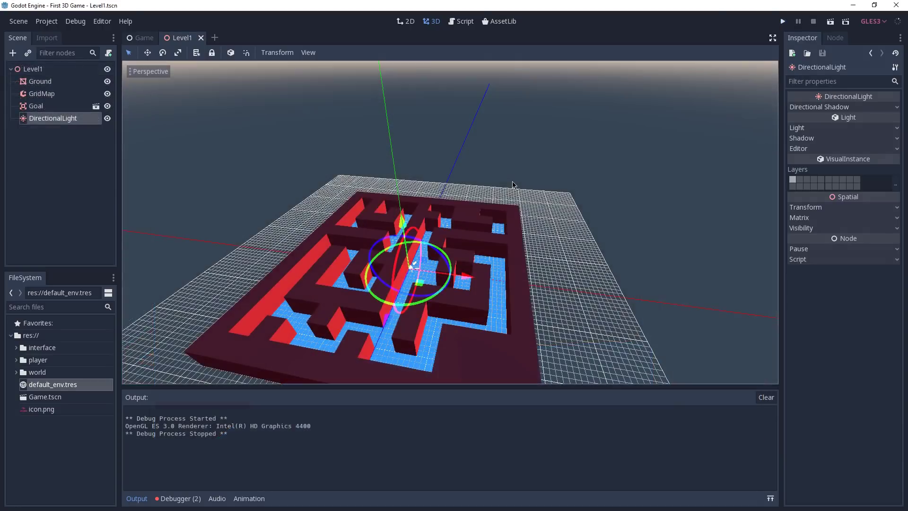